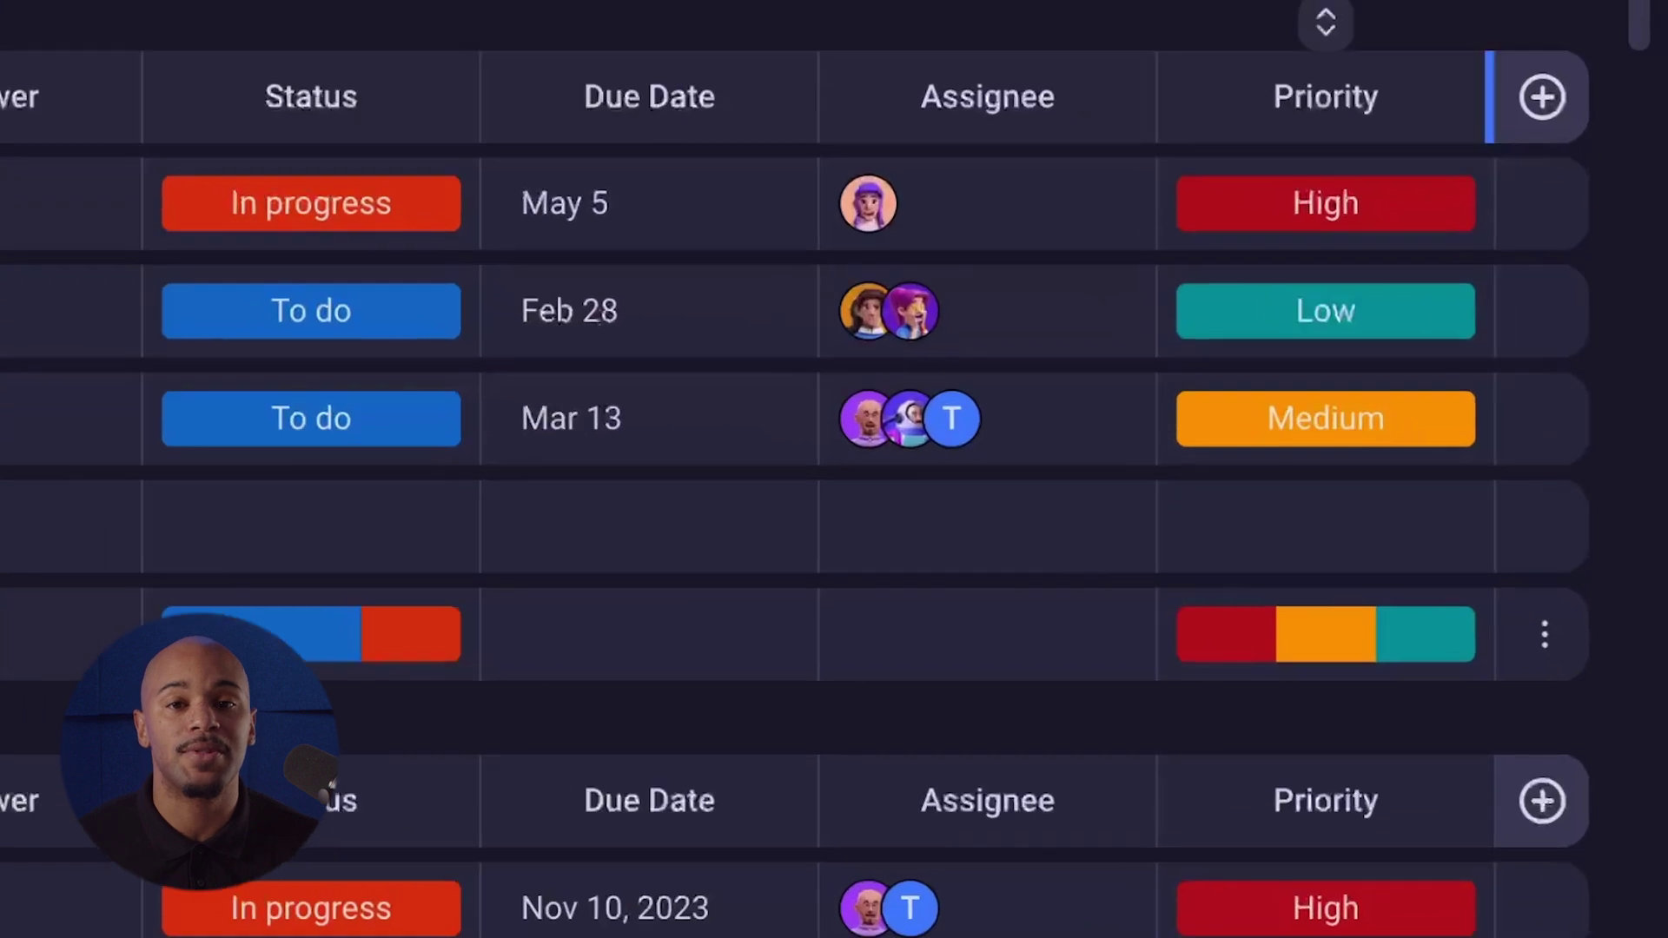
# Step: Look over the table's new-column field types and its sort, filter and field display options without changing anything
pyautogui.click(1643, 385)
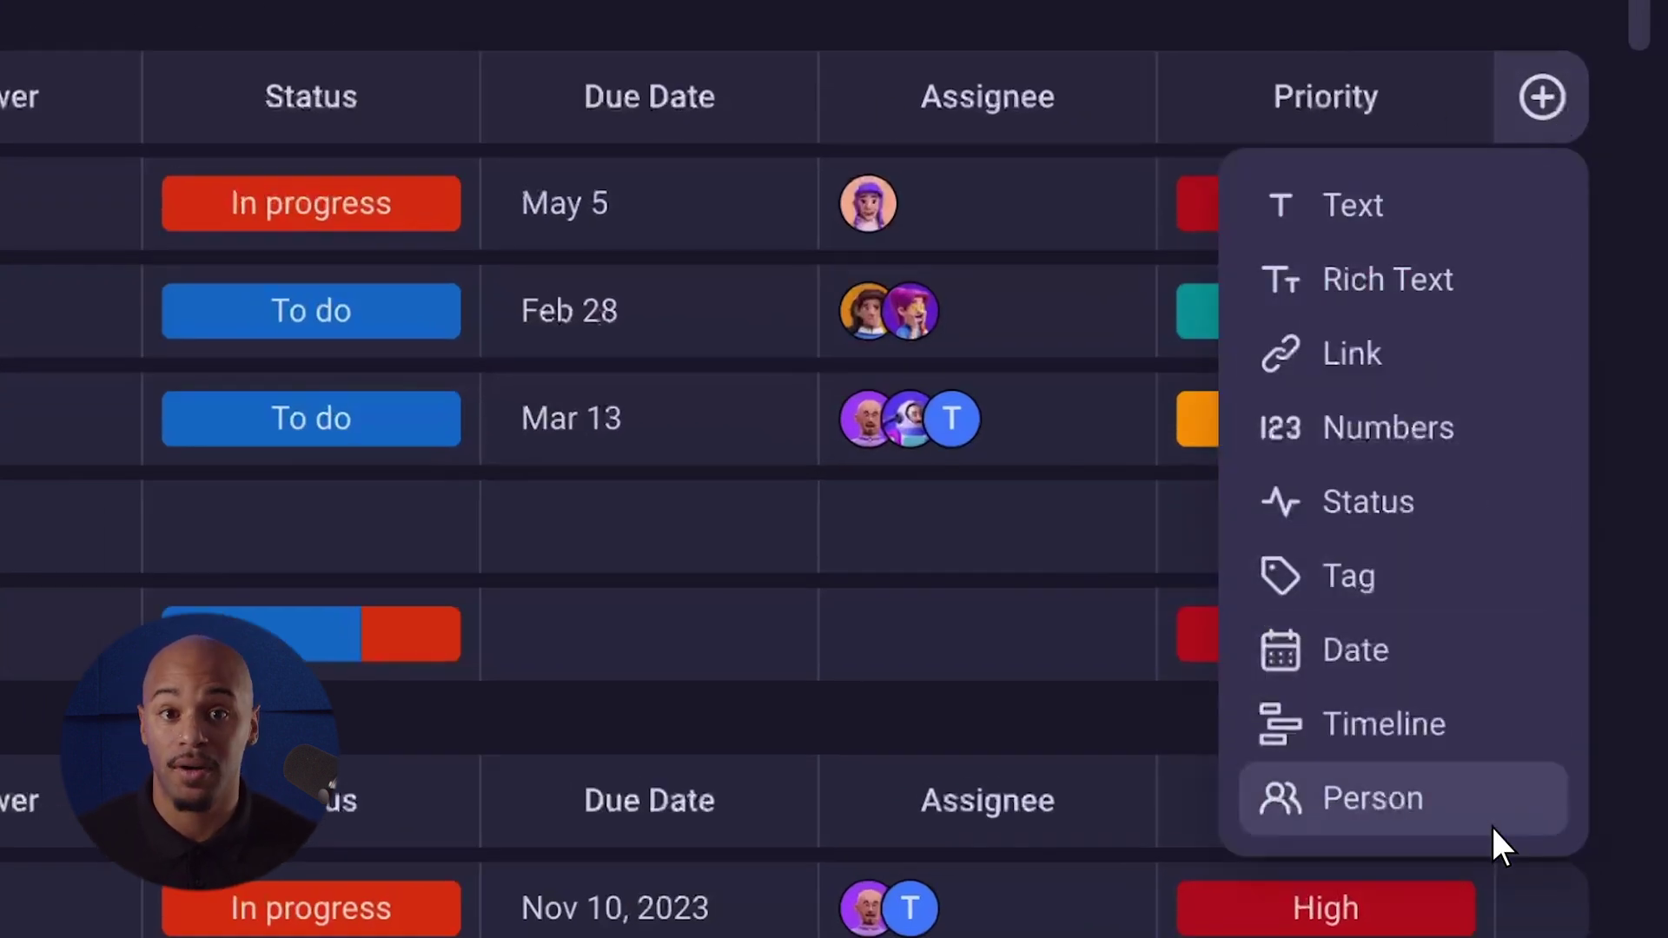
pyautogui.click(1493, 114)
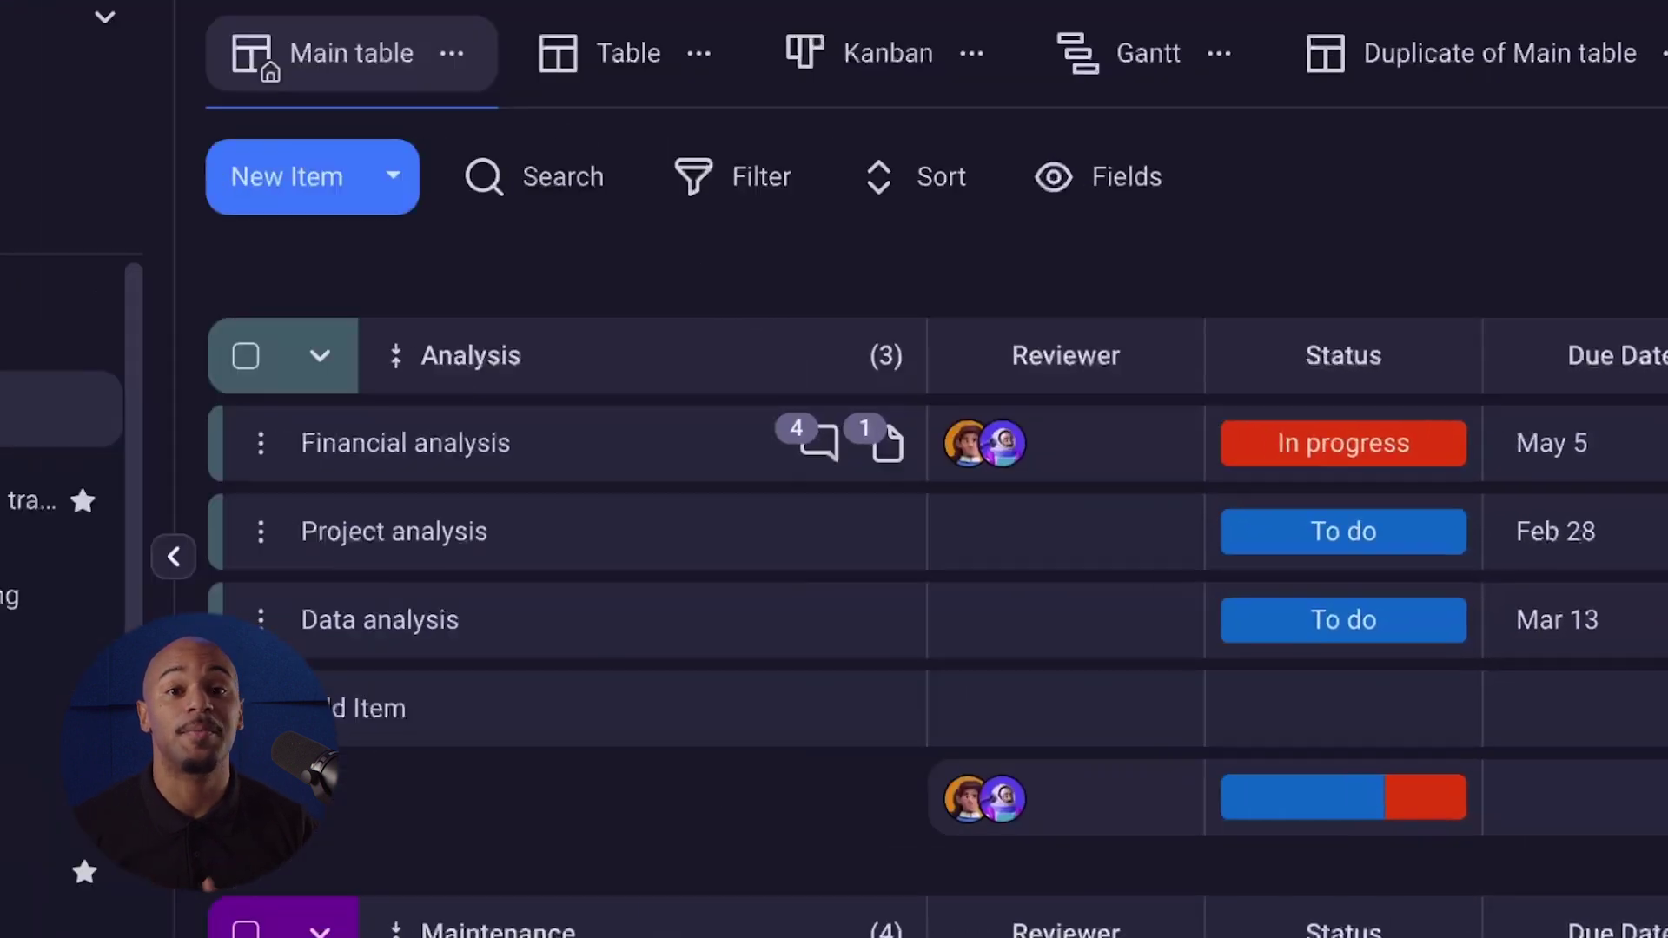
pyautogui.click(941, 184)
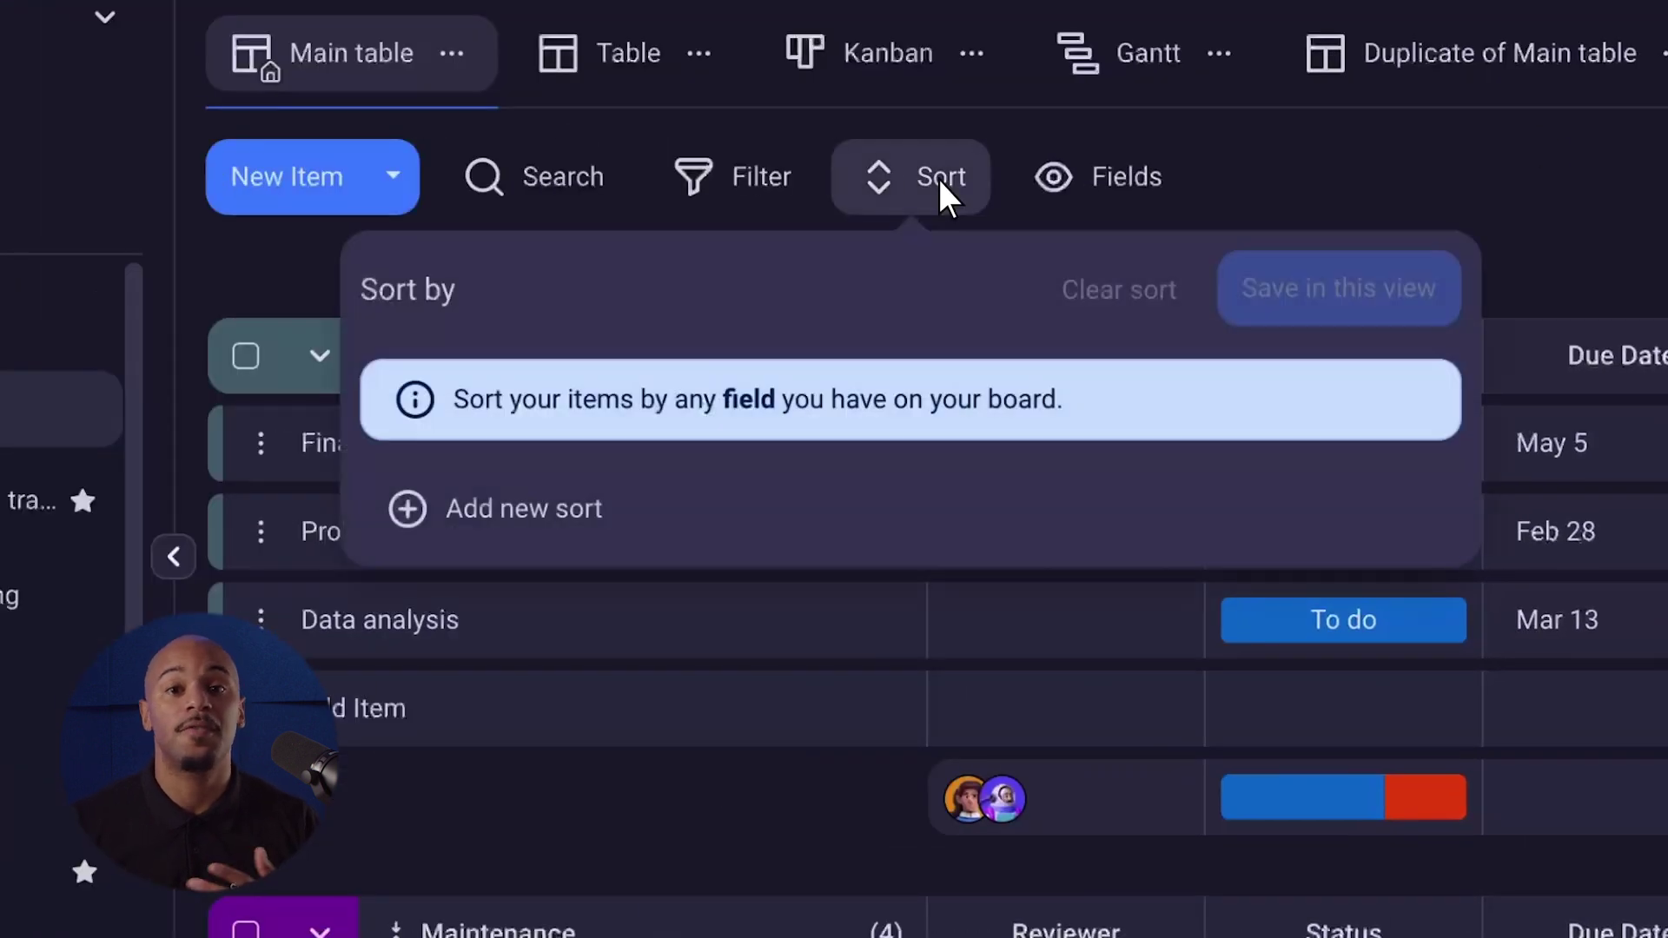
pyautogui.click(766, 190)
pyautogui.click(1121, 187)
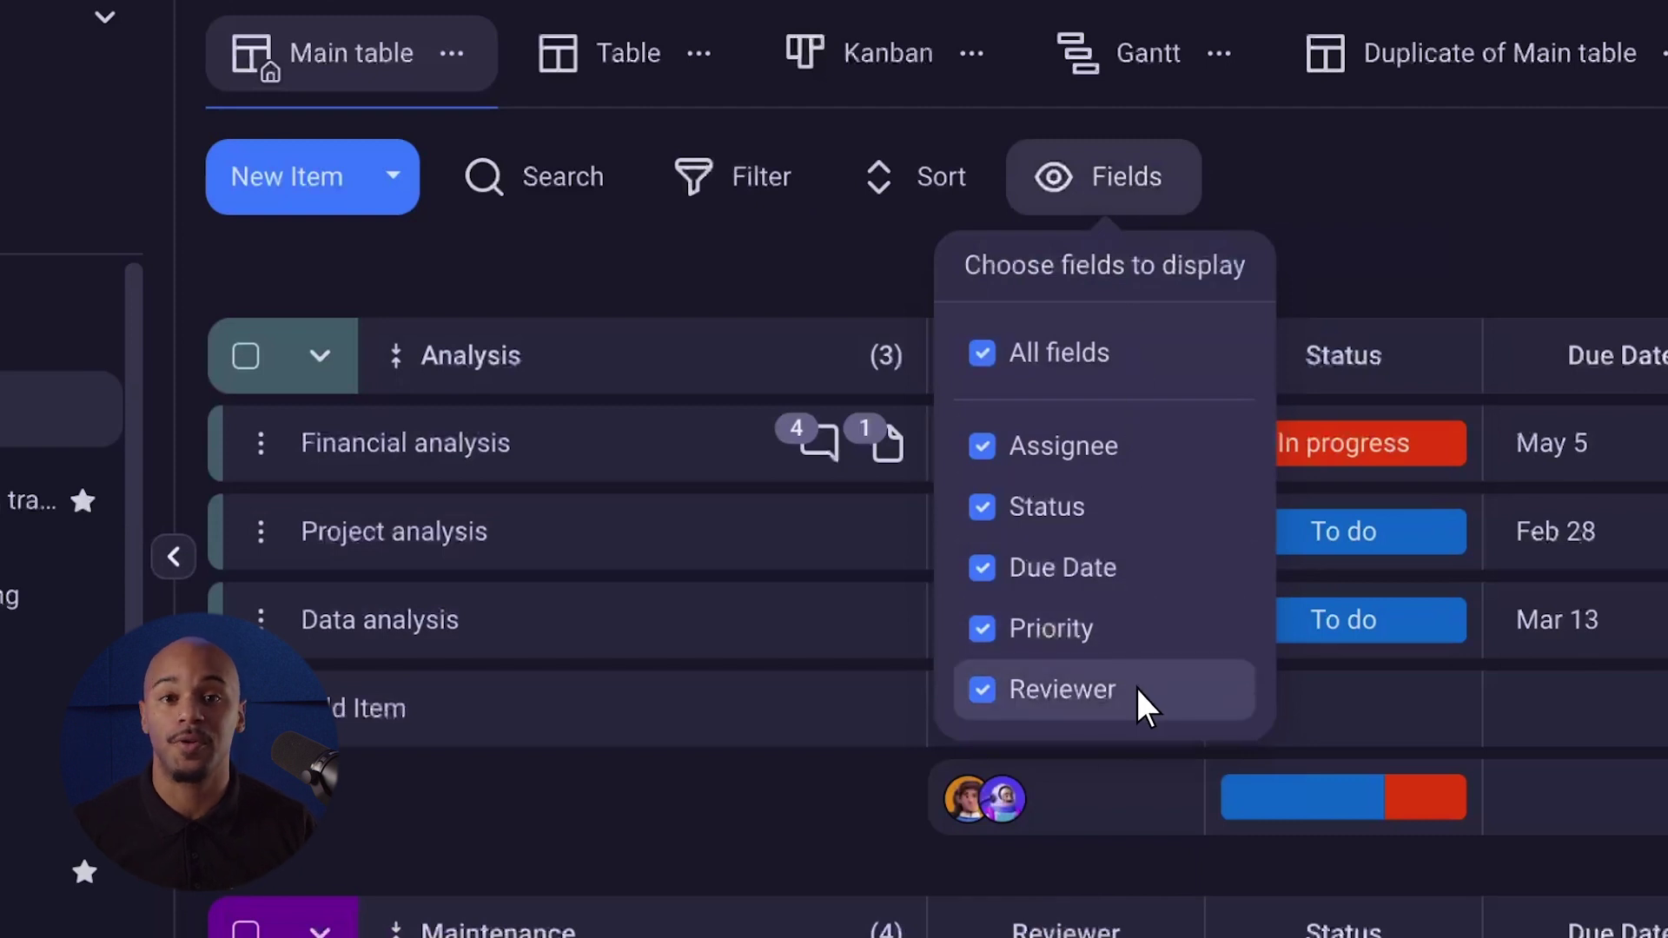
pyautogui.click(1272, 146)
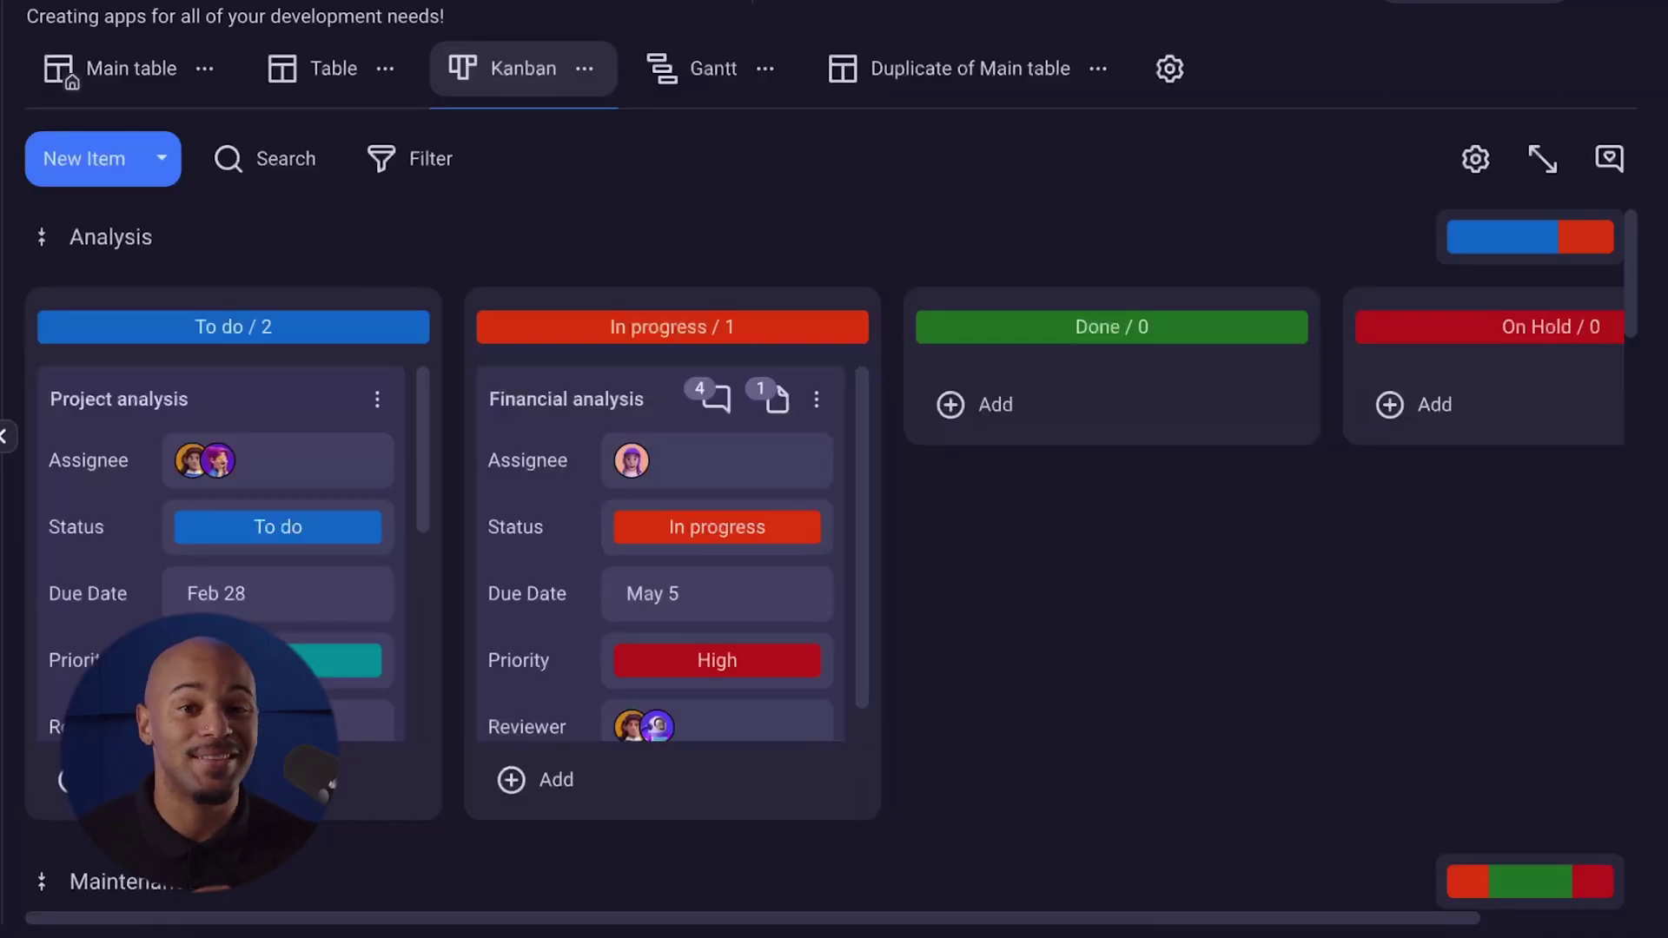
# Step: On the Kanban board, try dragging the Financial analysis card toward Done, then open the Kanban settings
pyautogui.moveTo(631, 401); pyautogui.dragTo(559, 398)
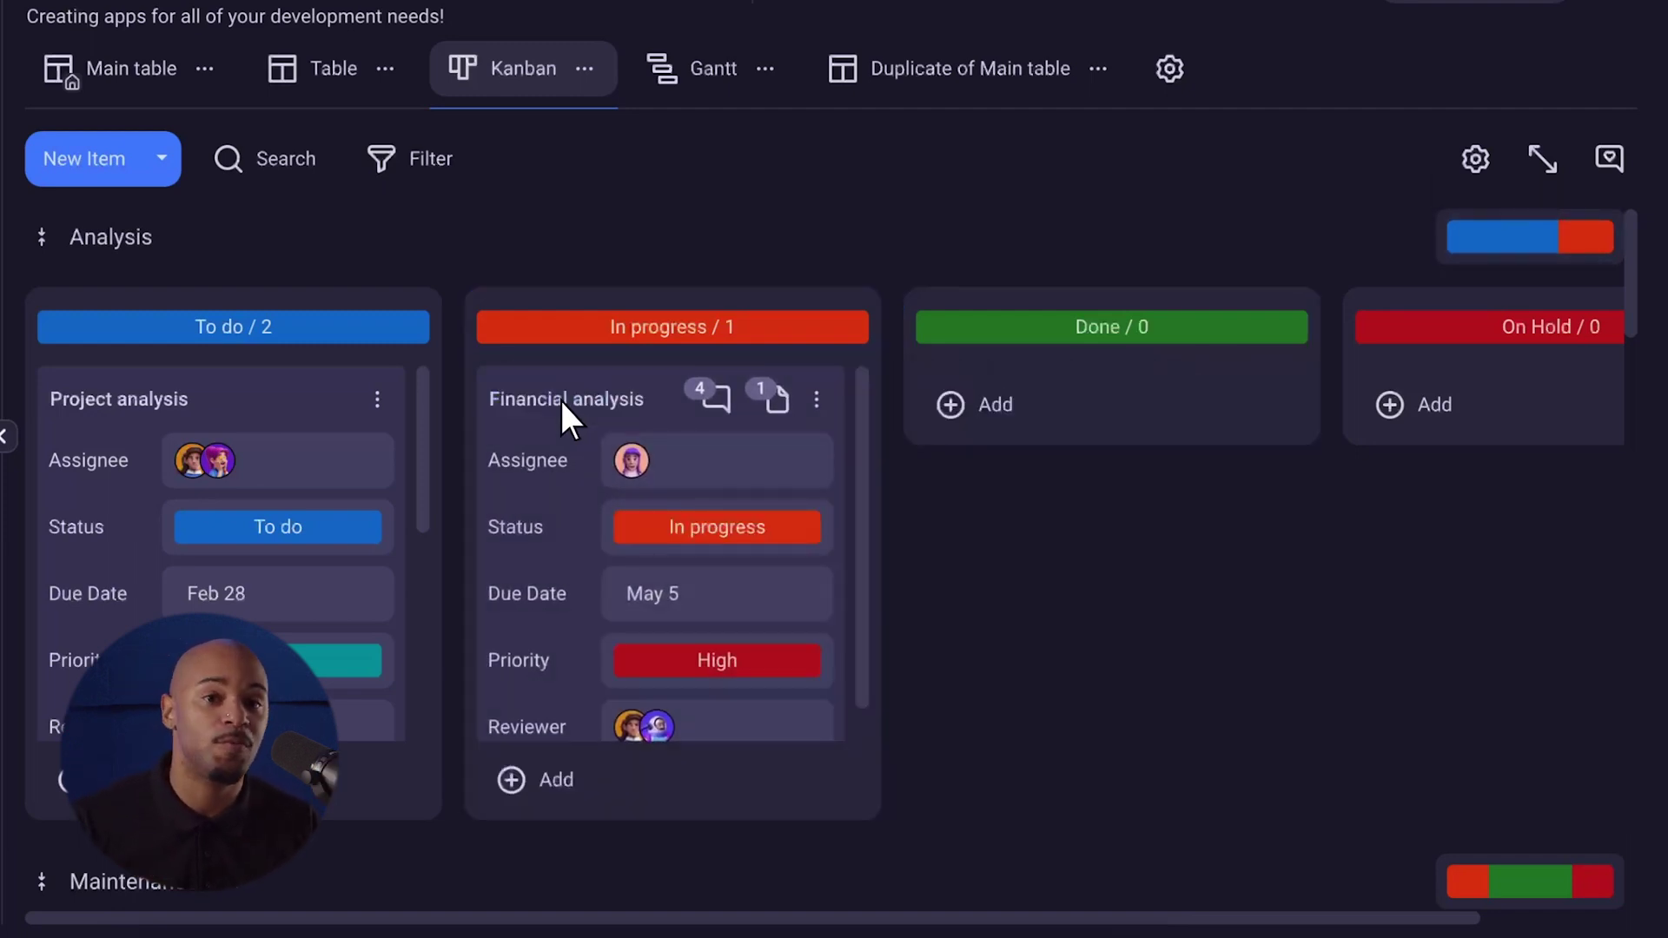
pyautogui.moveTo(1630, 252)
pyautogui.mouseDown()
pyautogui.moveTo(1630, 628)
pyautogui.moveTo(1630, 283)
pyautogui.mouseUp()
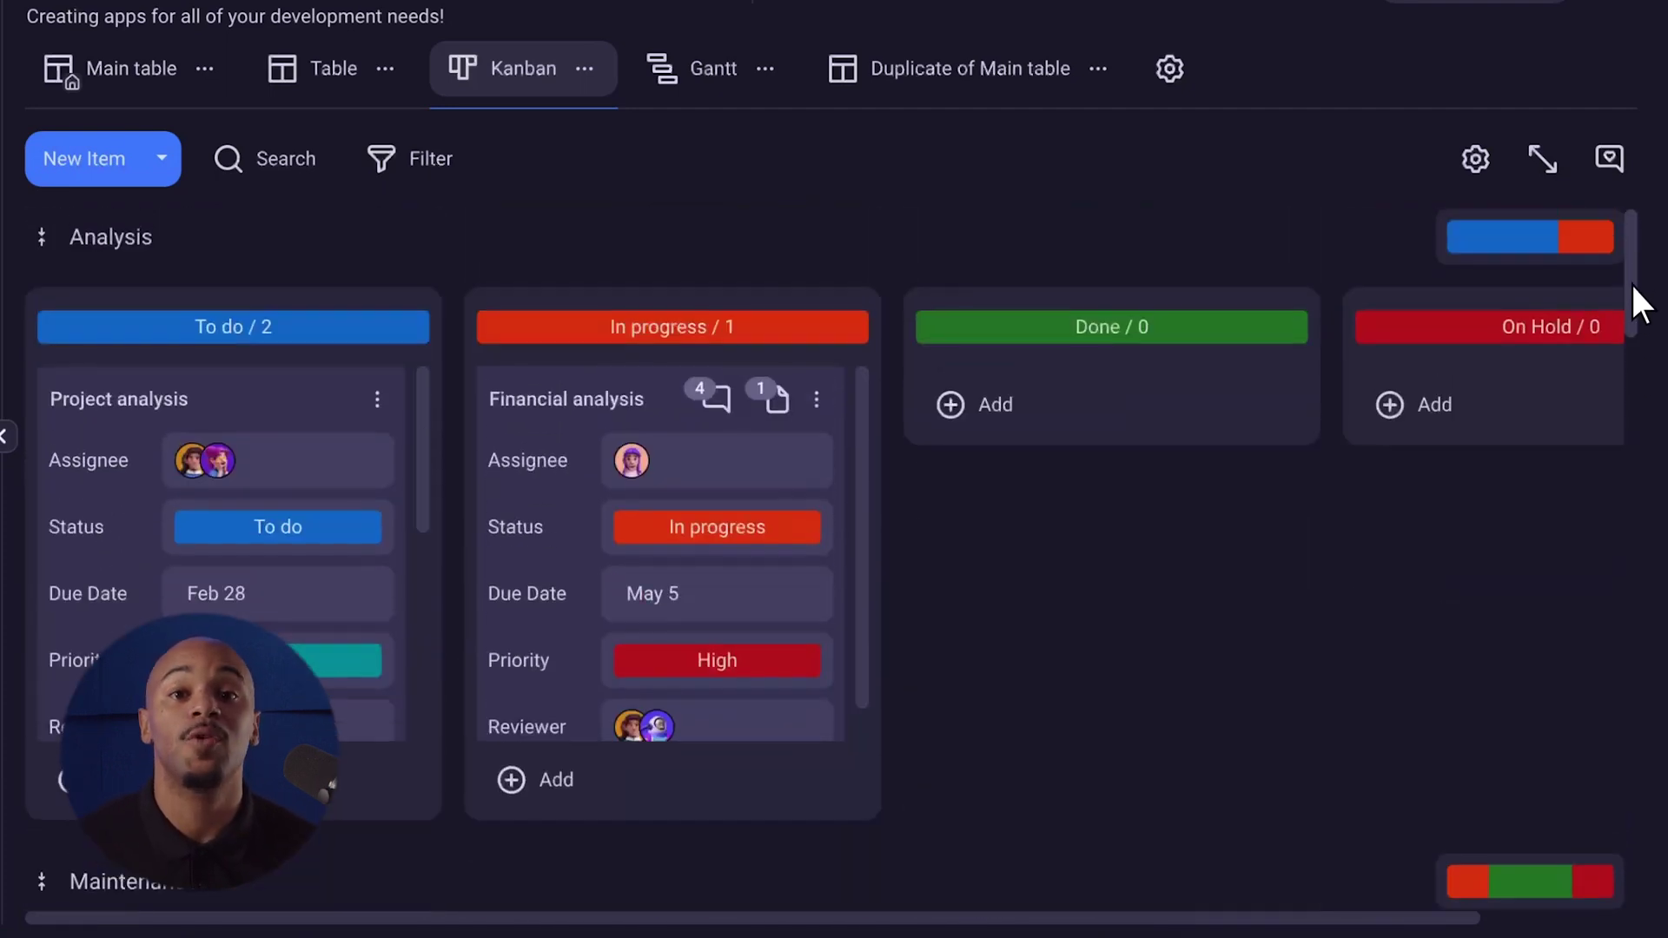
pyautogui.click(1474, 156)
# Step: Turn divide-by-group off and back on, and hide then restore Assignee, Status and Due Date on the cards
pyautogui.click(1374, 794)
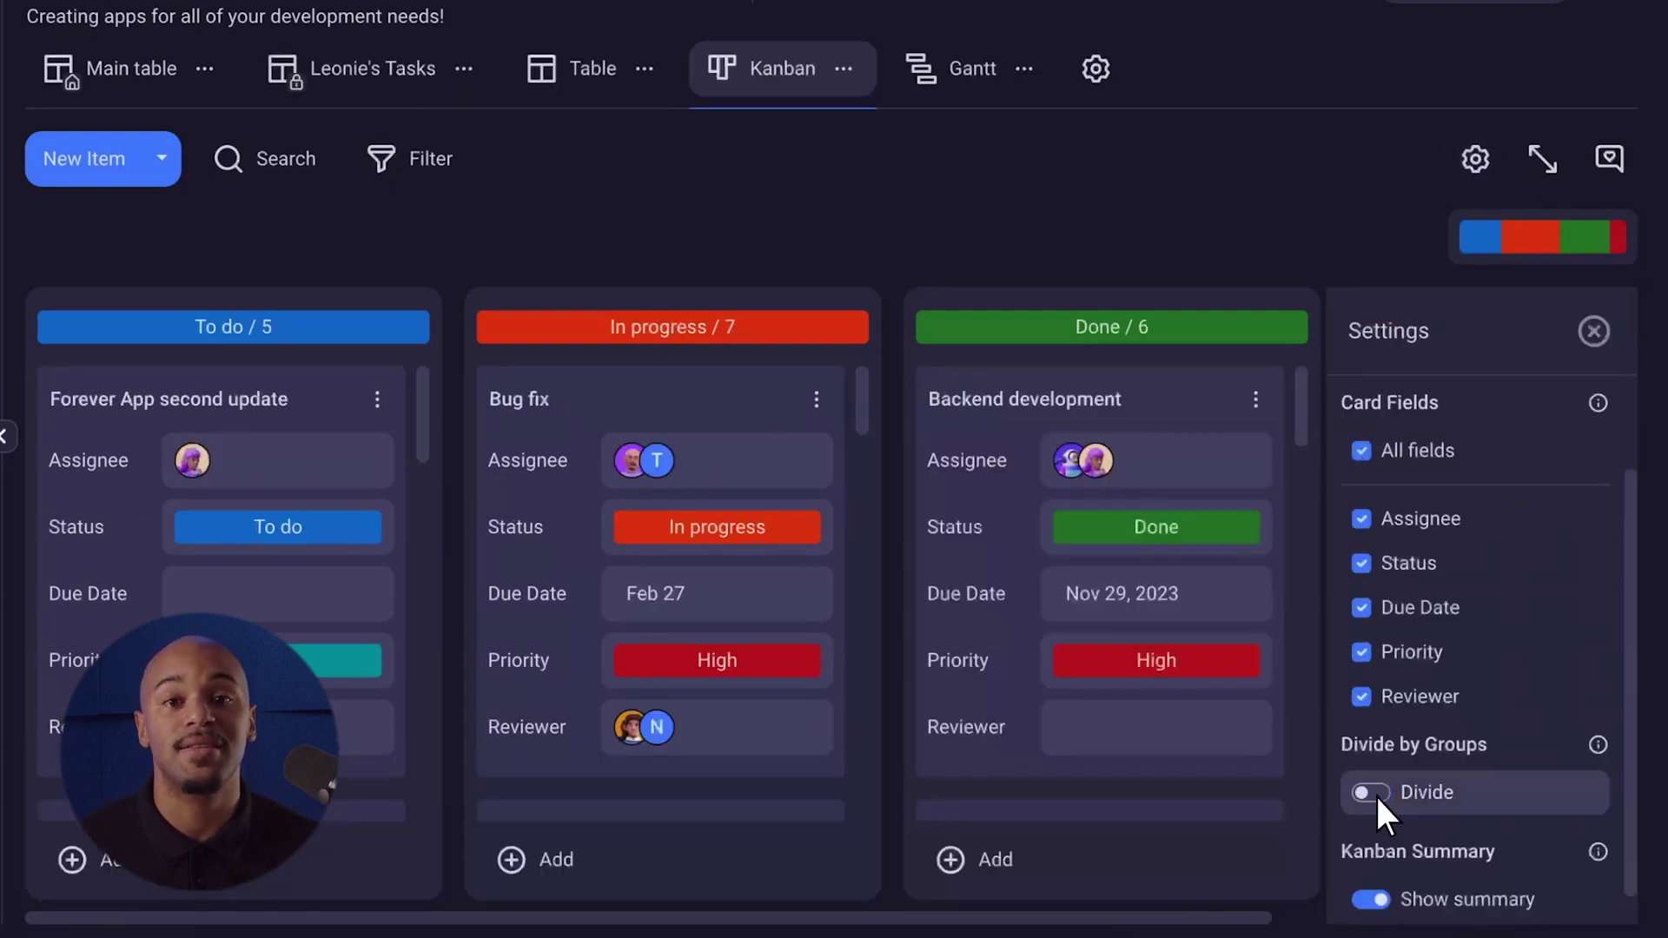
pyautogui.click(1375, 794)
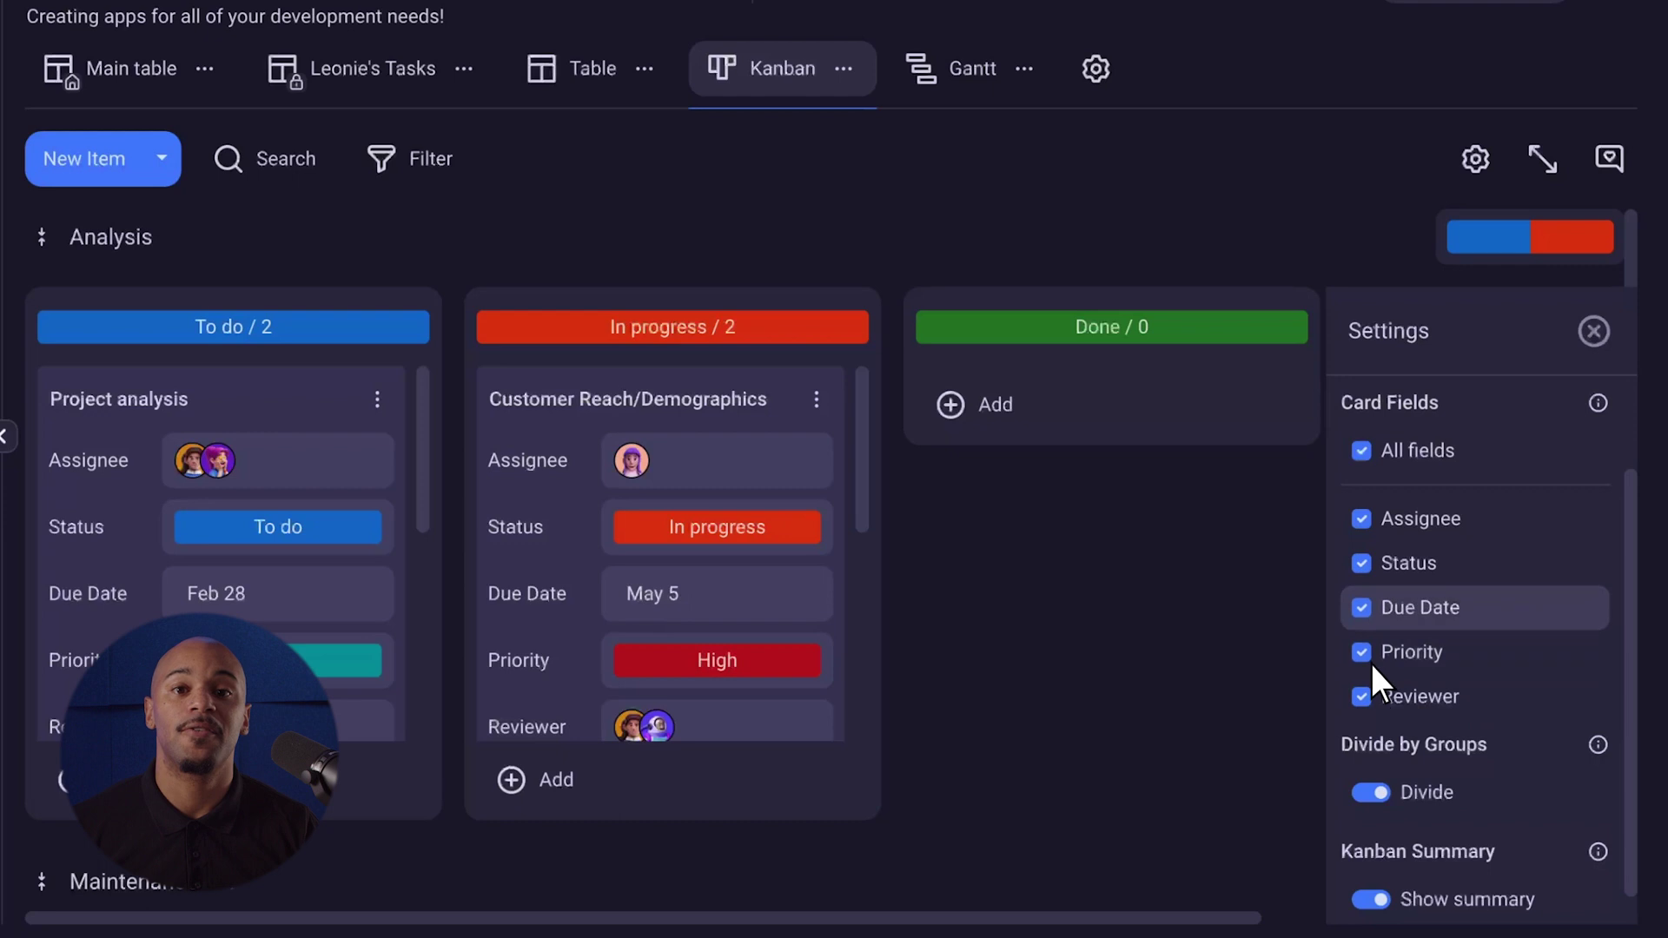
pyautogui.click(1362, 521)
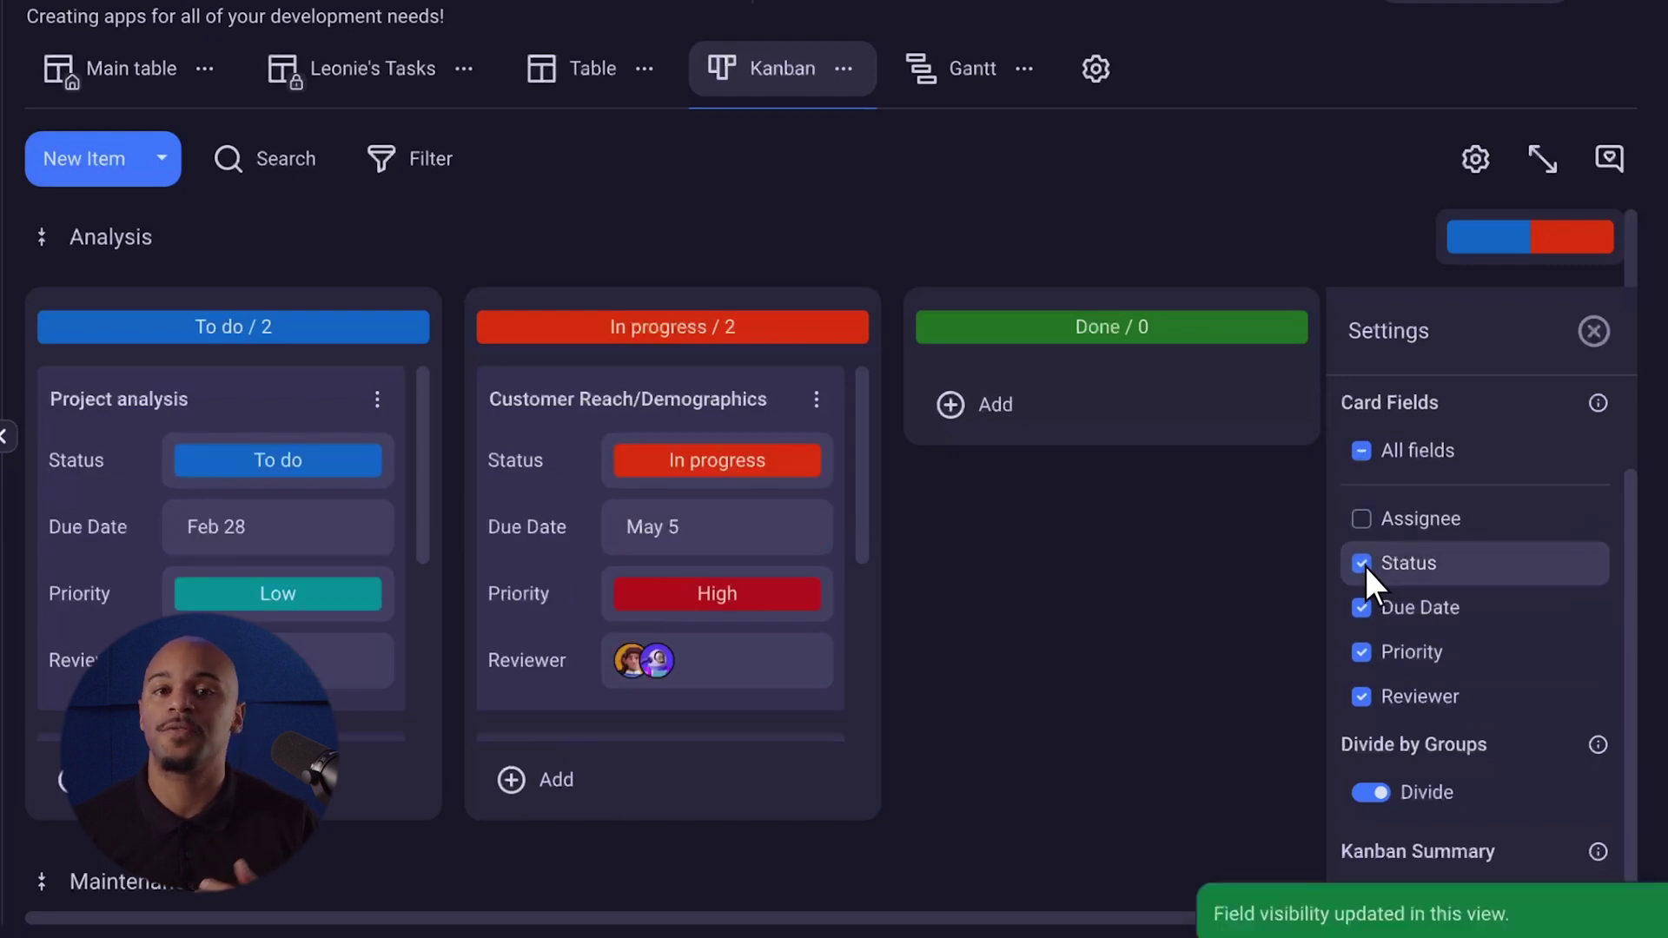
pyautogui.click(1363, 564)
pyautogui.click(1363, 608)
pyautogui.click(1363, 608)
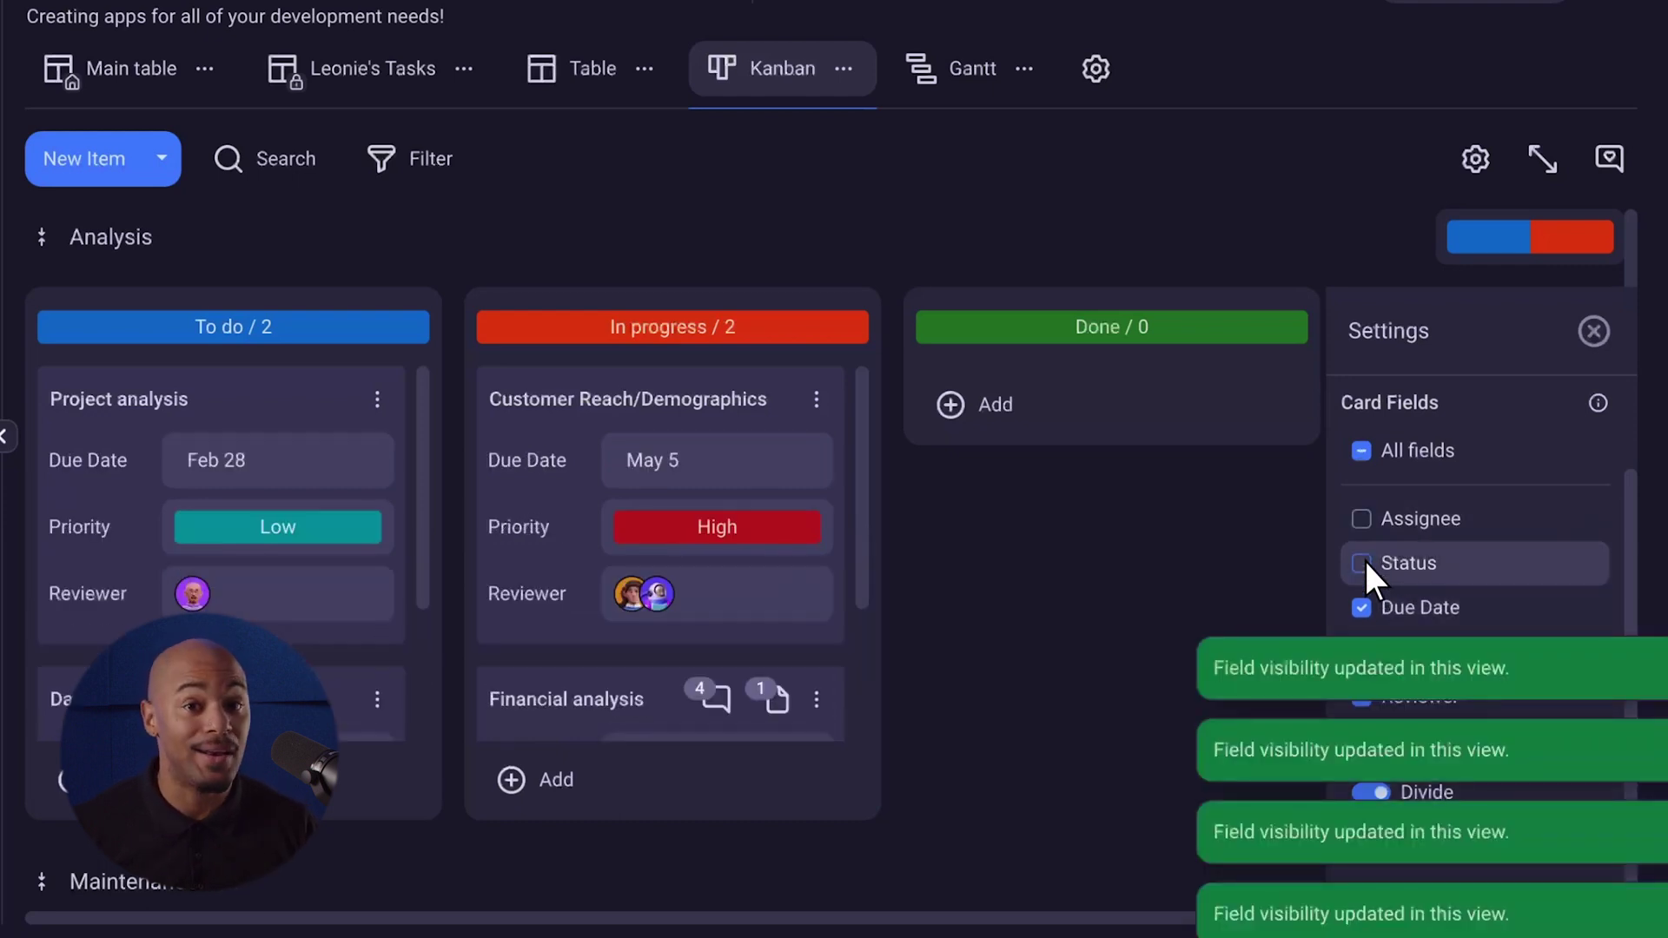
pyautogui.click(1363, 561)
pyautogui.click(1363, 518)
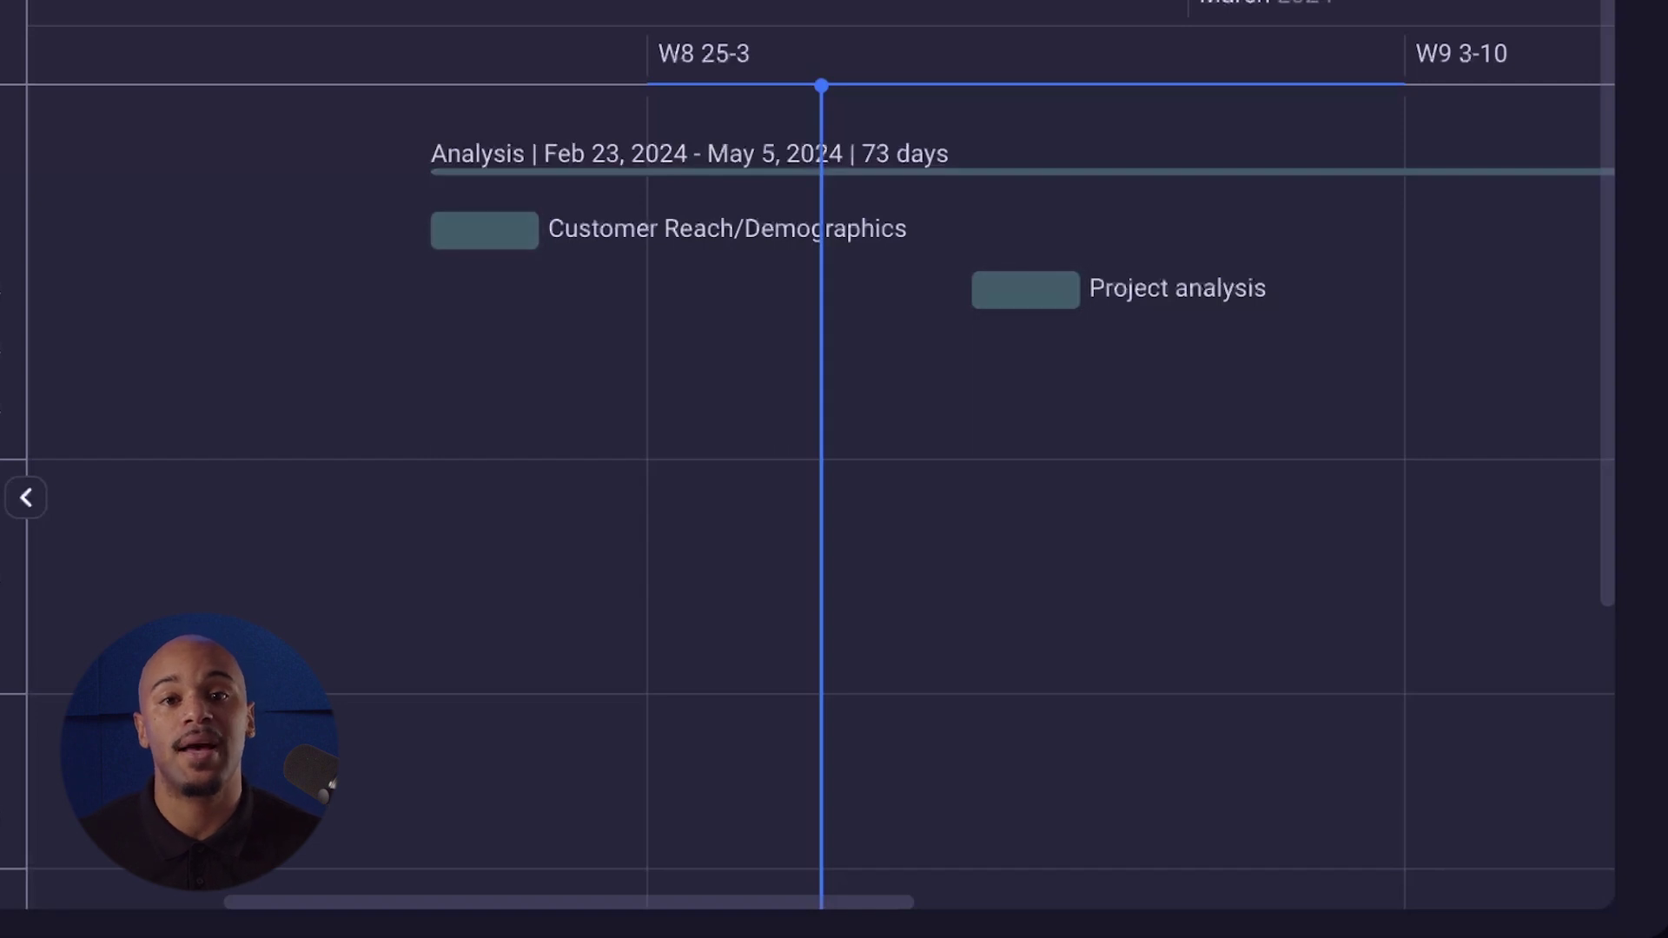
# Step: Keep the Weeks scale, autofit the timeline, centre it on today, and zoom in and back out
pyautogui.click(1225, 119)
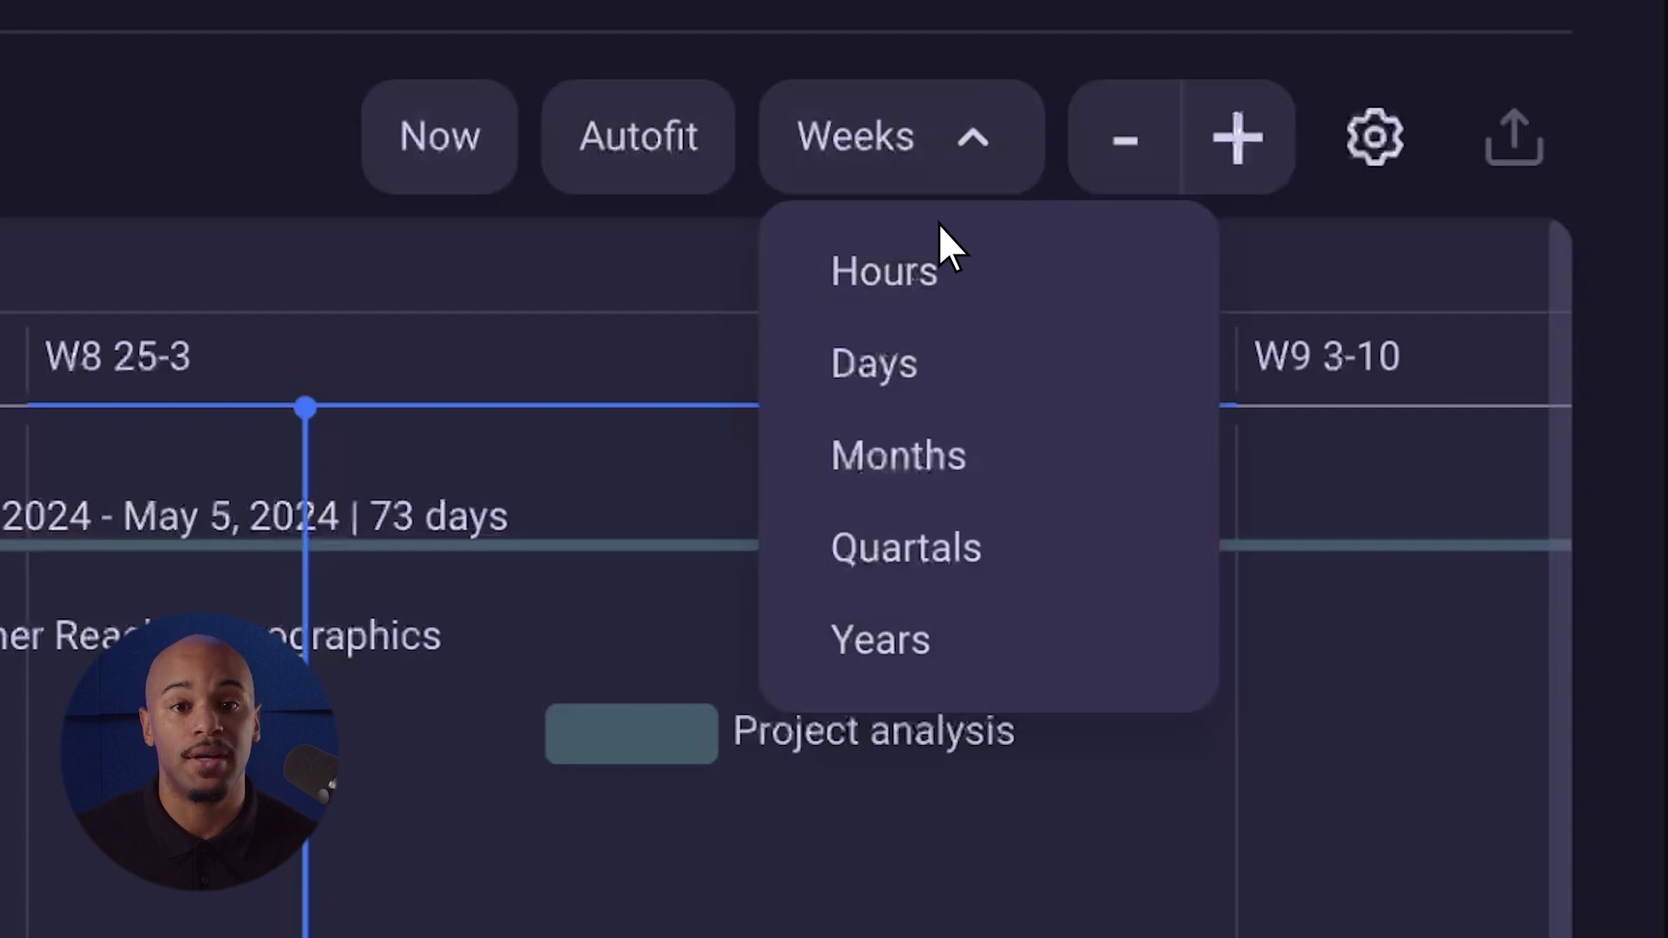
pyautogui.press('Escape')
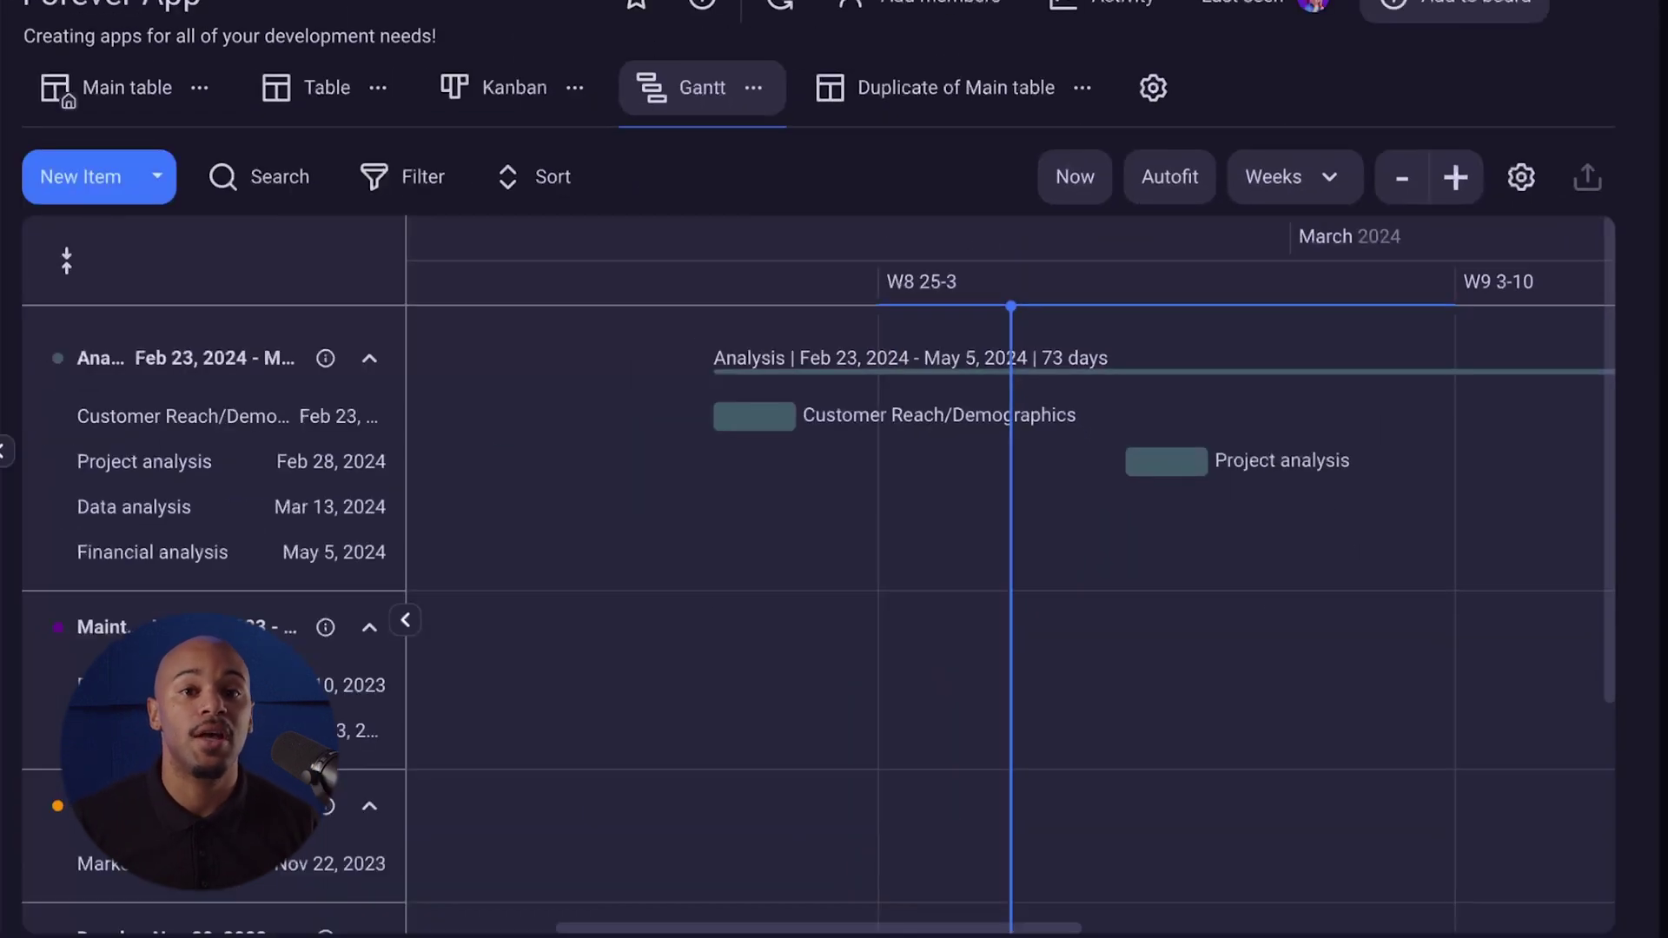
pyautogui.click(1183, 184)
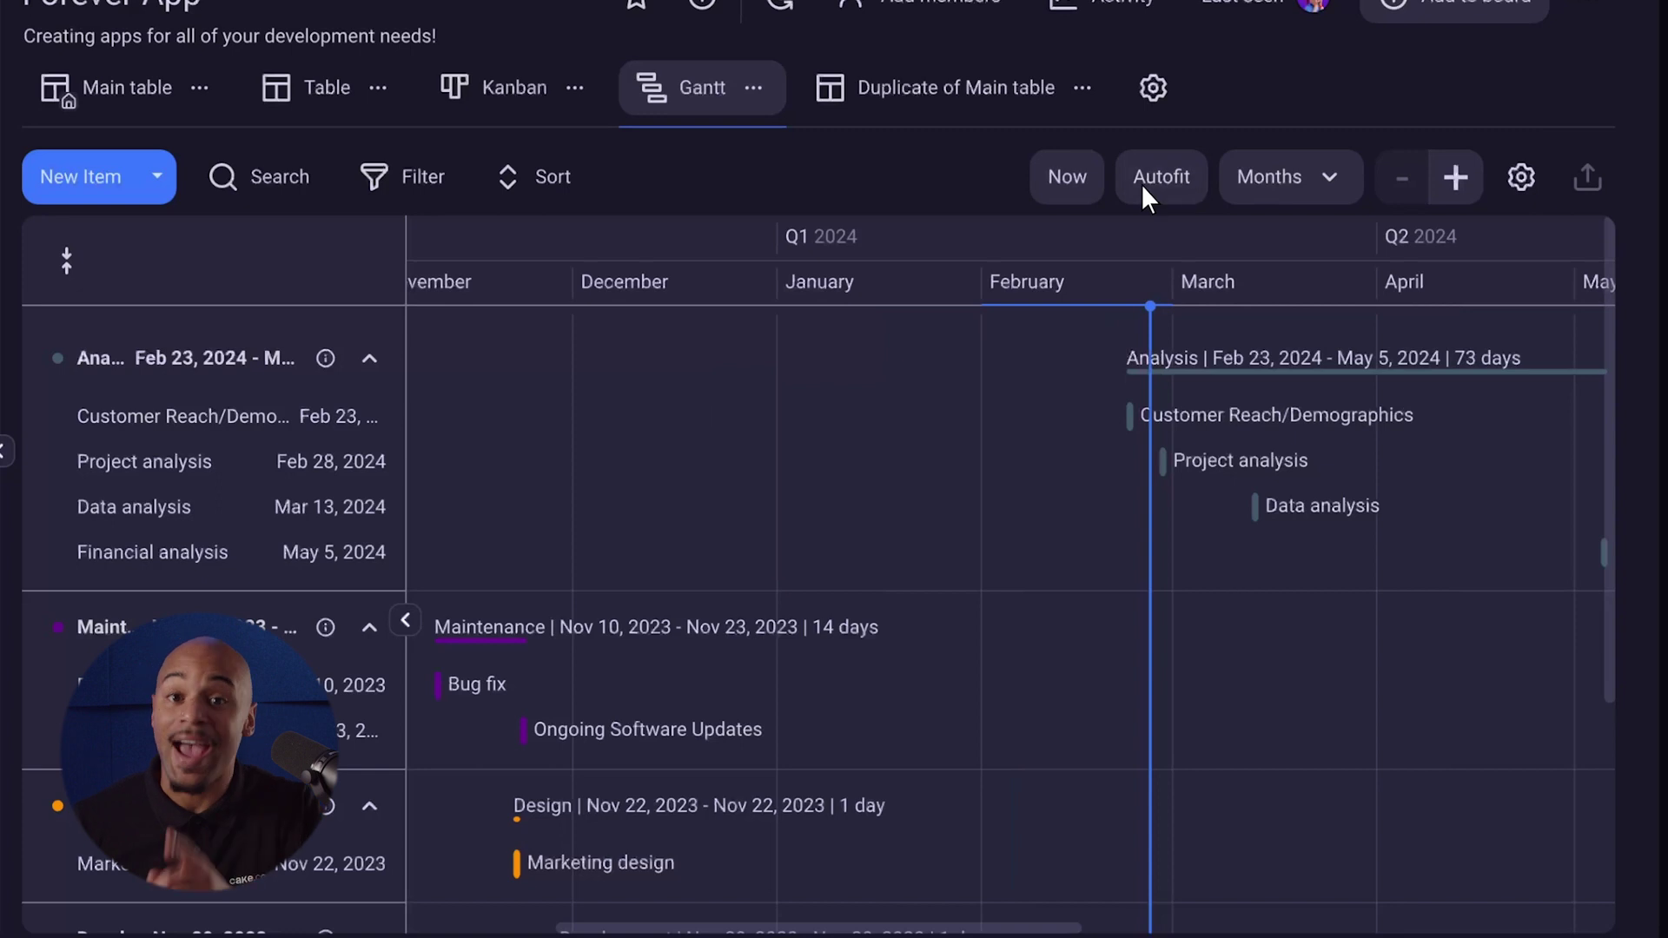
pyautogui.click(1067, 178)
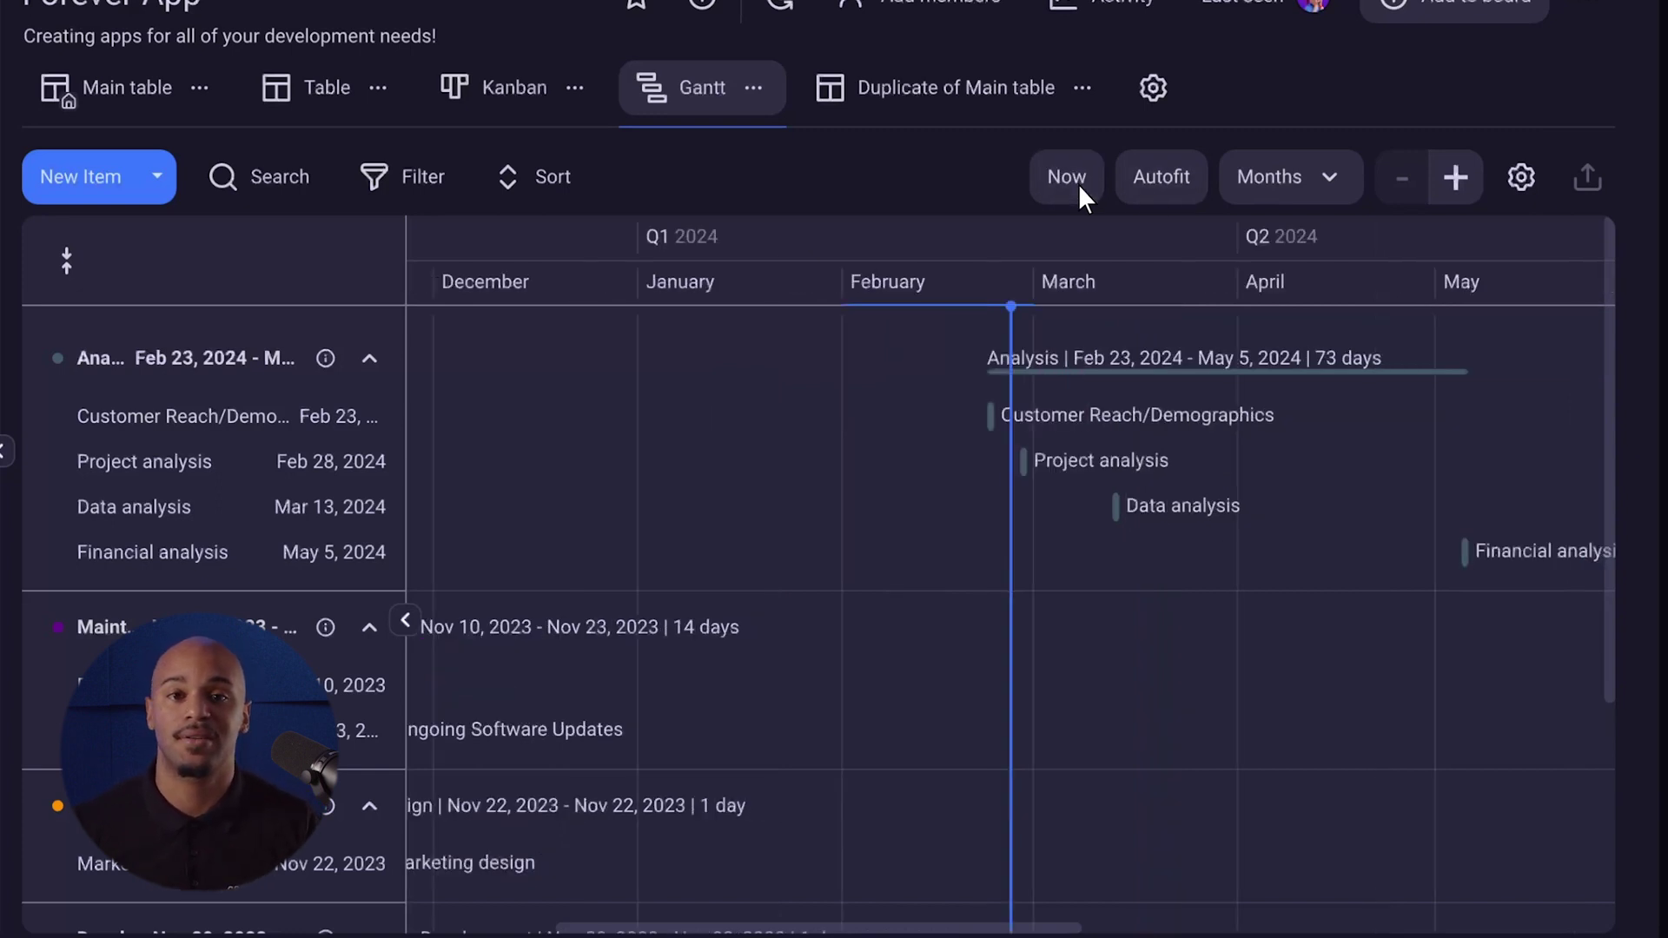
pyautogui.click(1456, 178)
pyautogui.click(1403, 179)
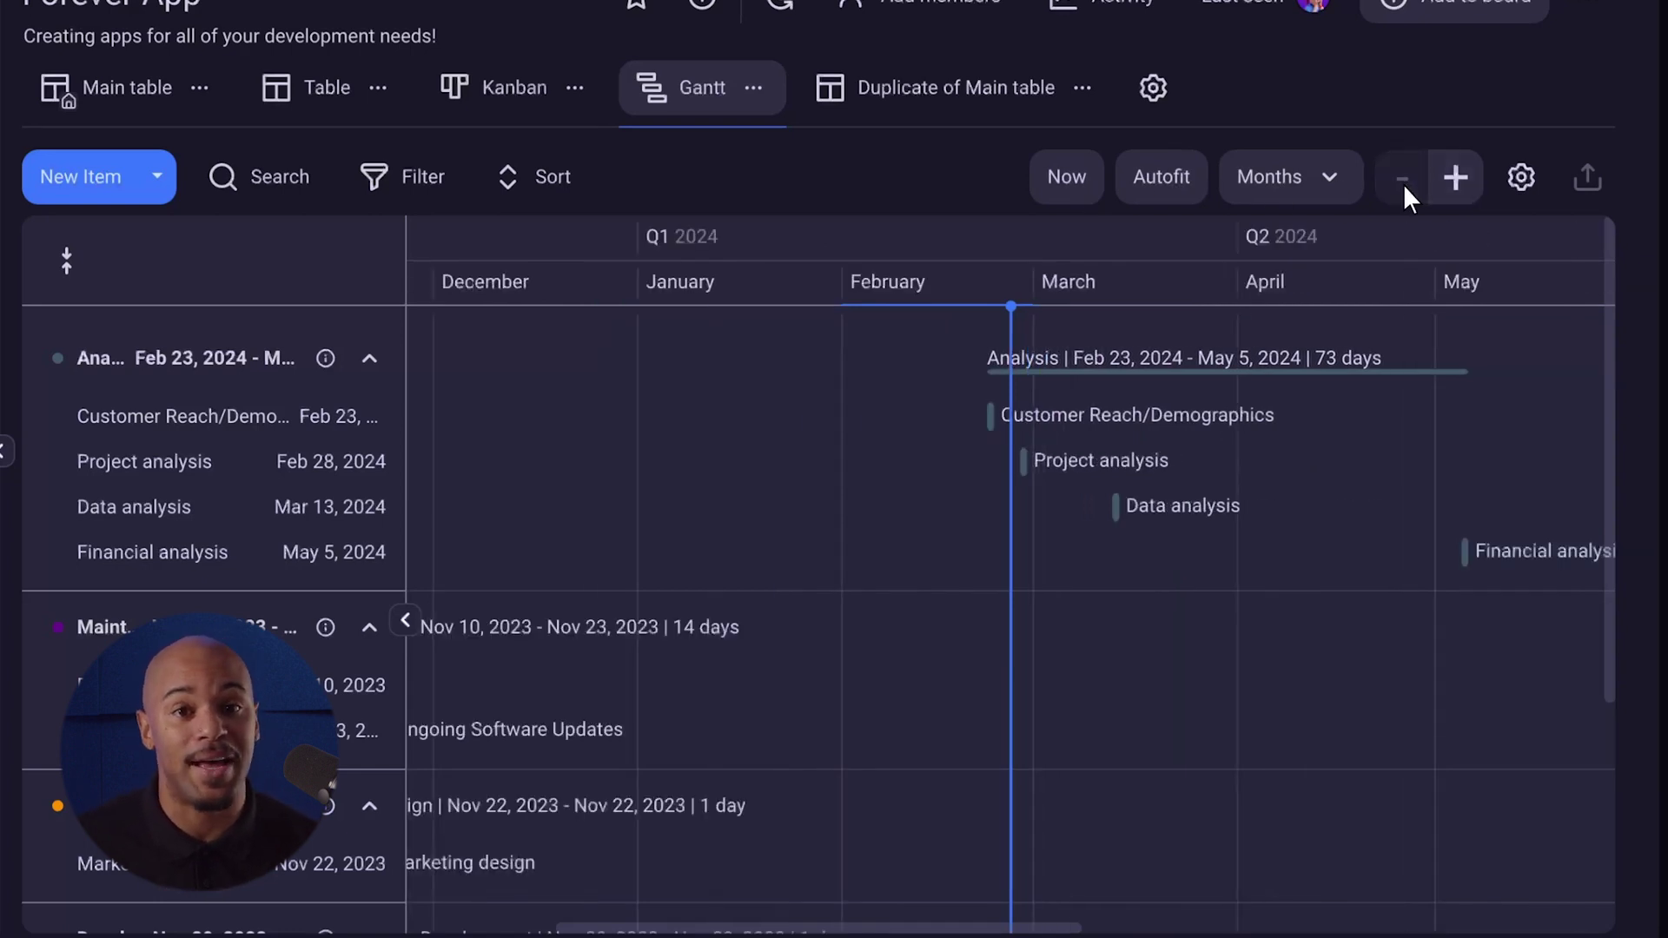
# Step: Look over the Gantt view's Filter, Sort and Search options
pyautogui.click(414, 184)
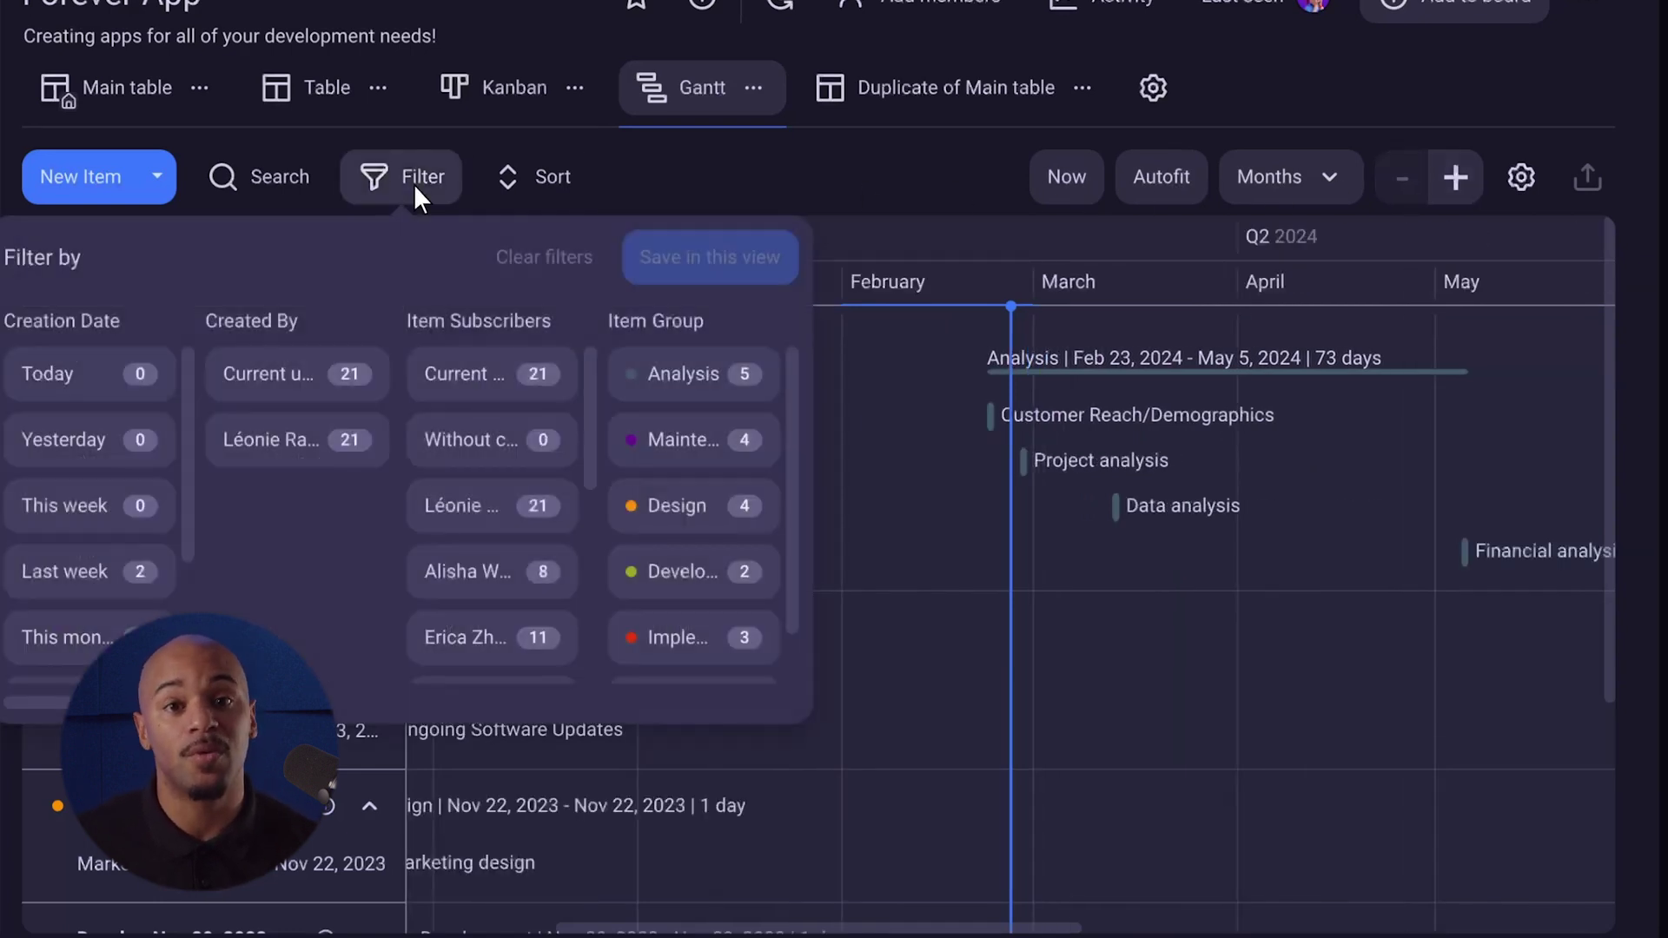
pyautogui.click(538, 184)
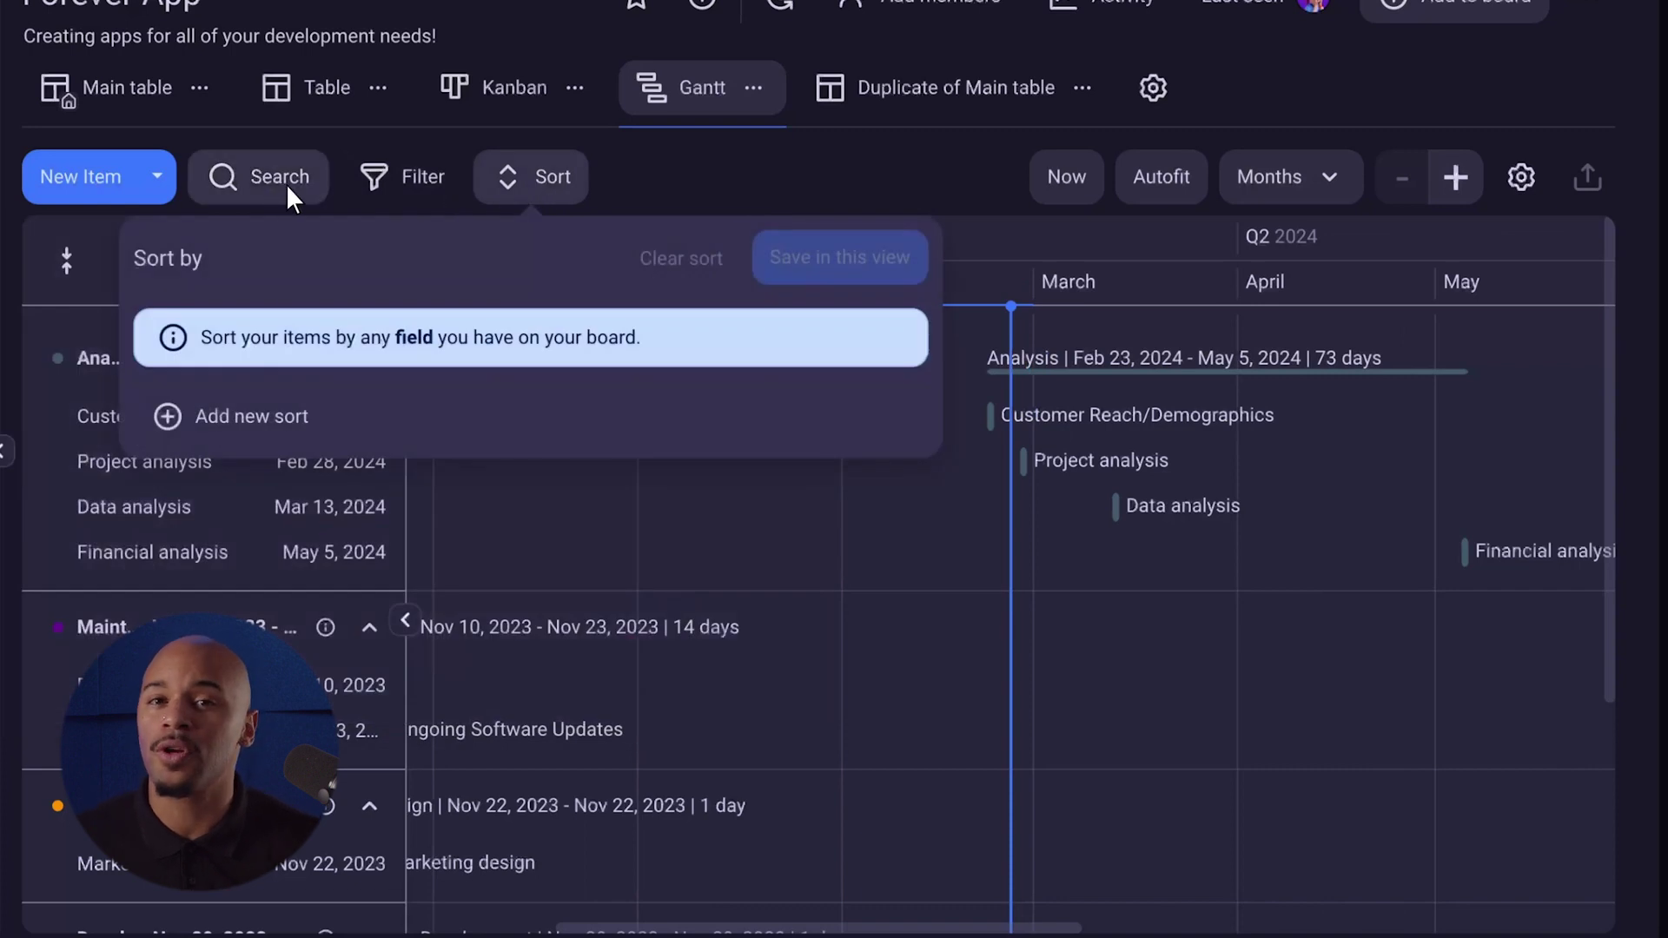
pyautogui.click(257, 184)
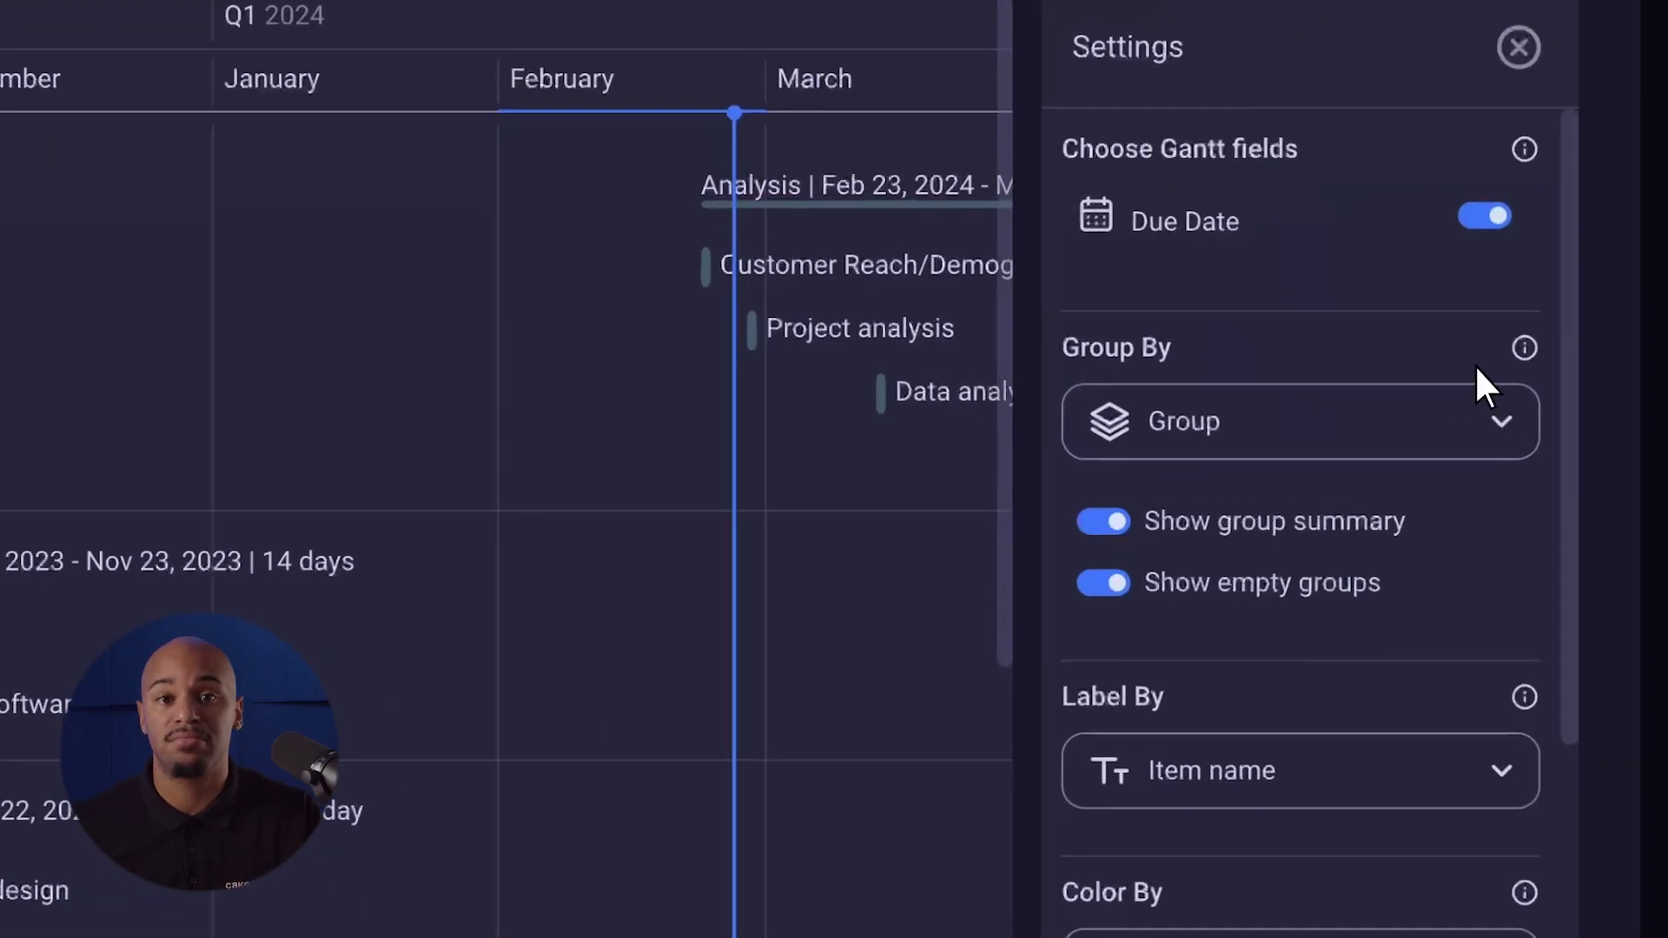
# Step: Check the Gantt bar label choices and keep Item name as the label
pyautogui.click(1480, 769)
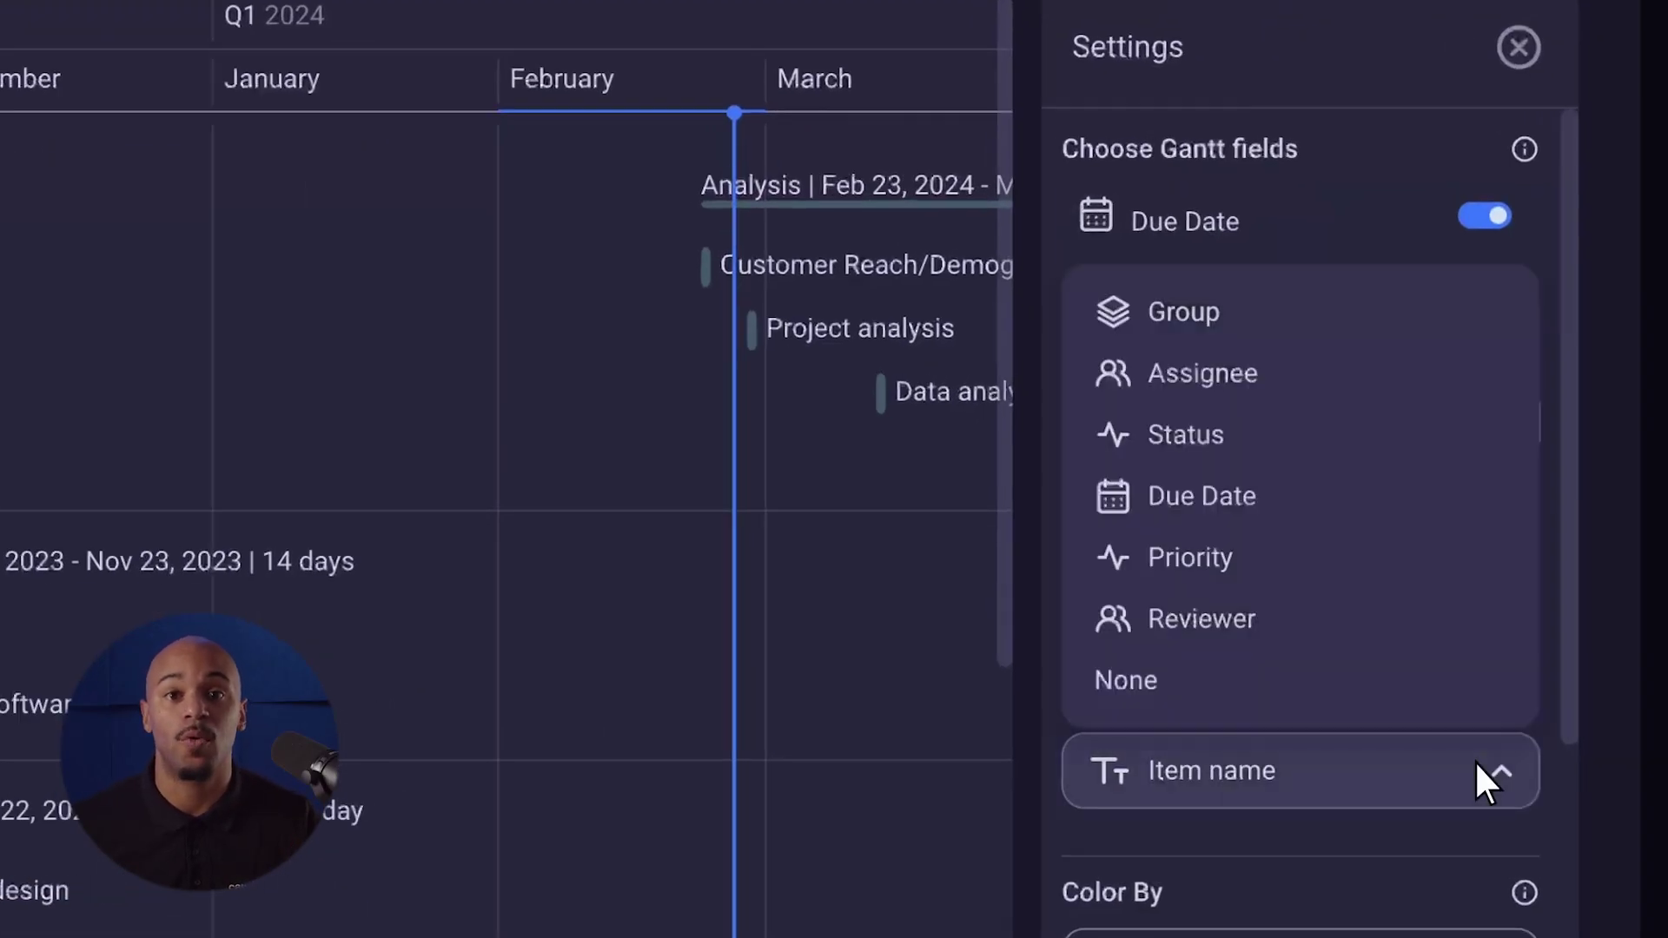
pyautogui.click(1476, 763)
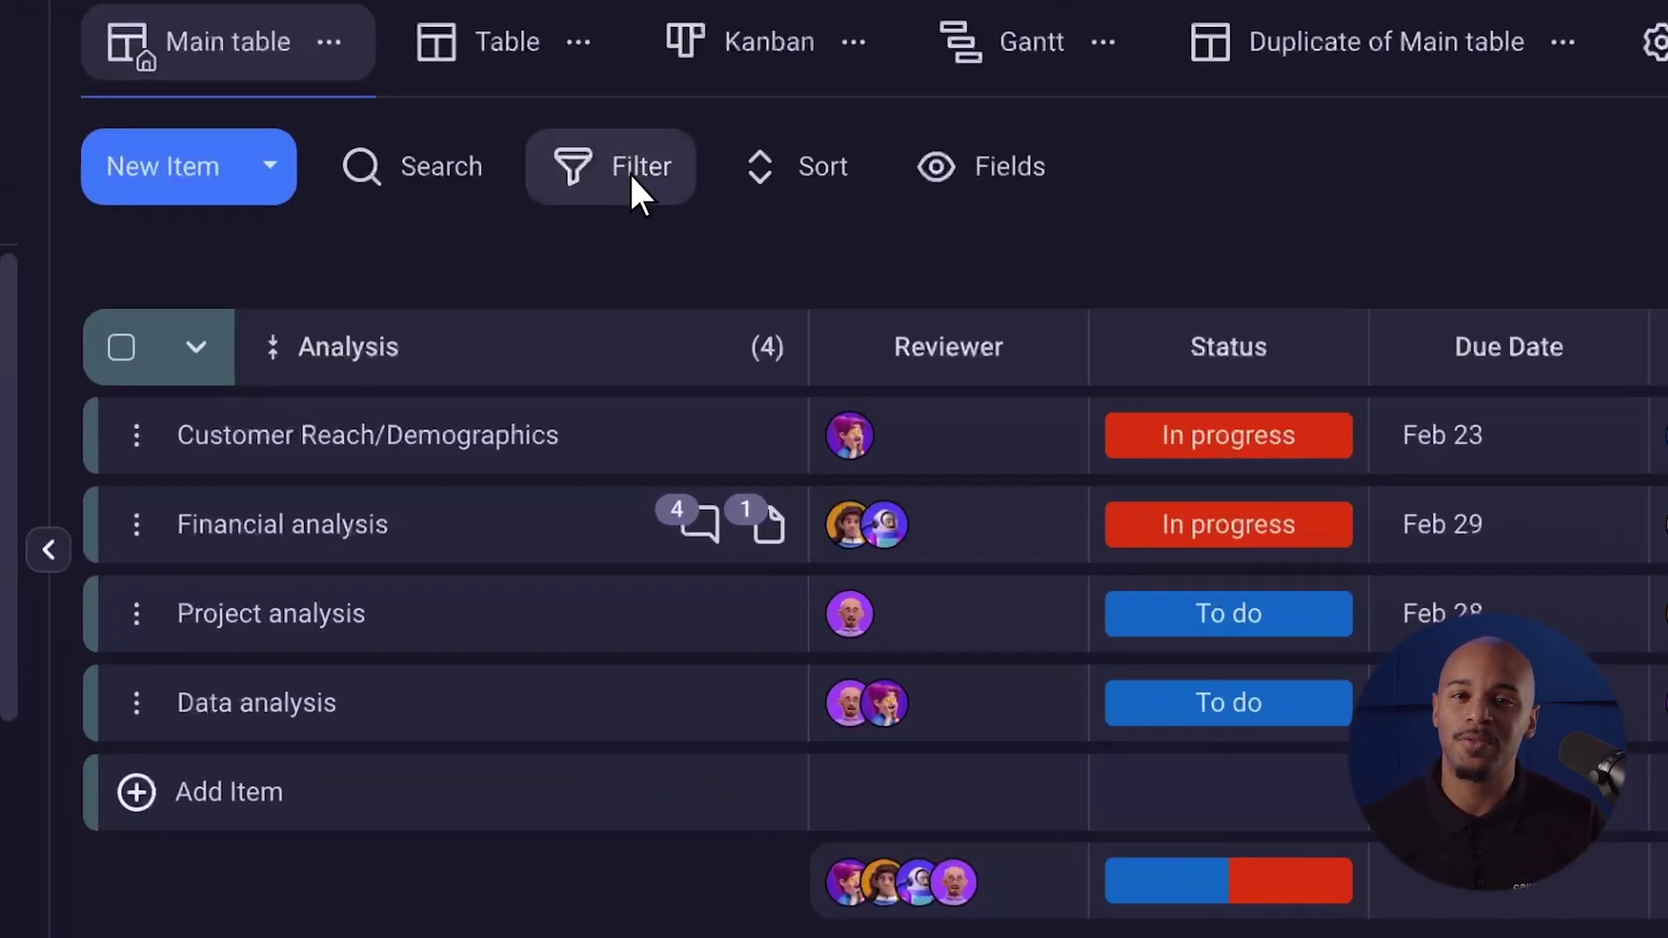
# Step: Filter the main table to one person and one reviewer, and save the filter in this view
pyautogui.click(633, 185)
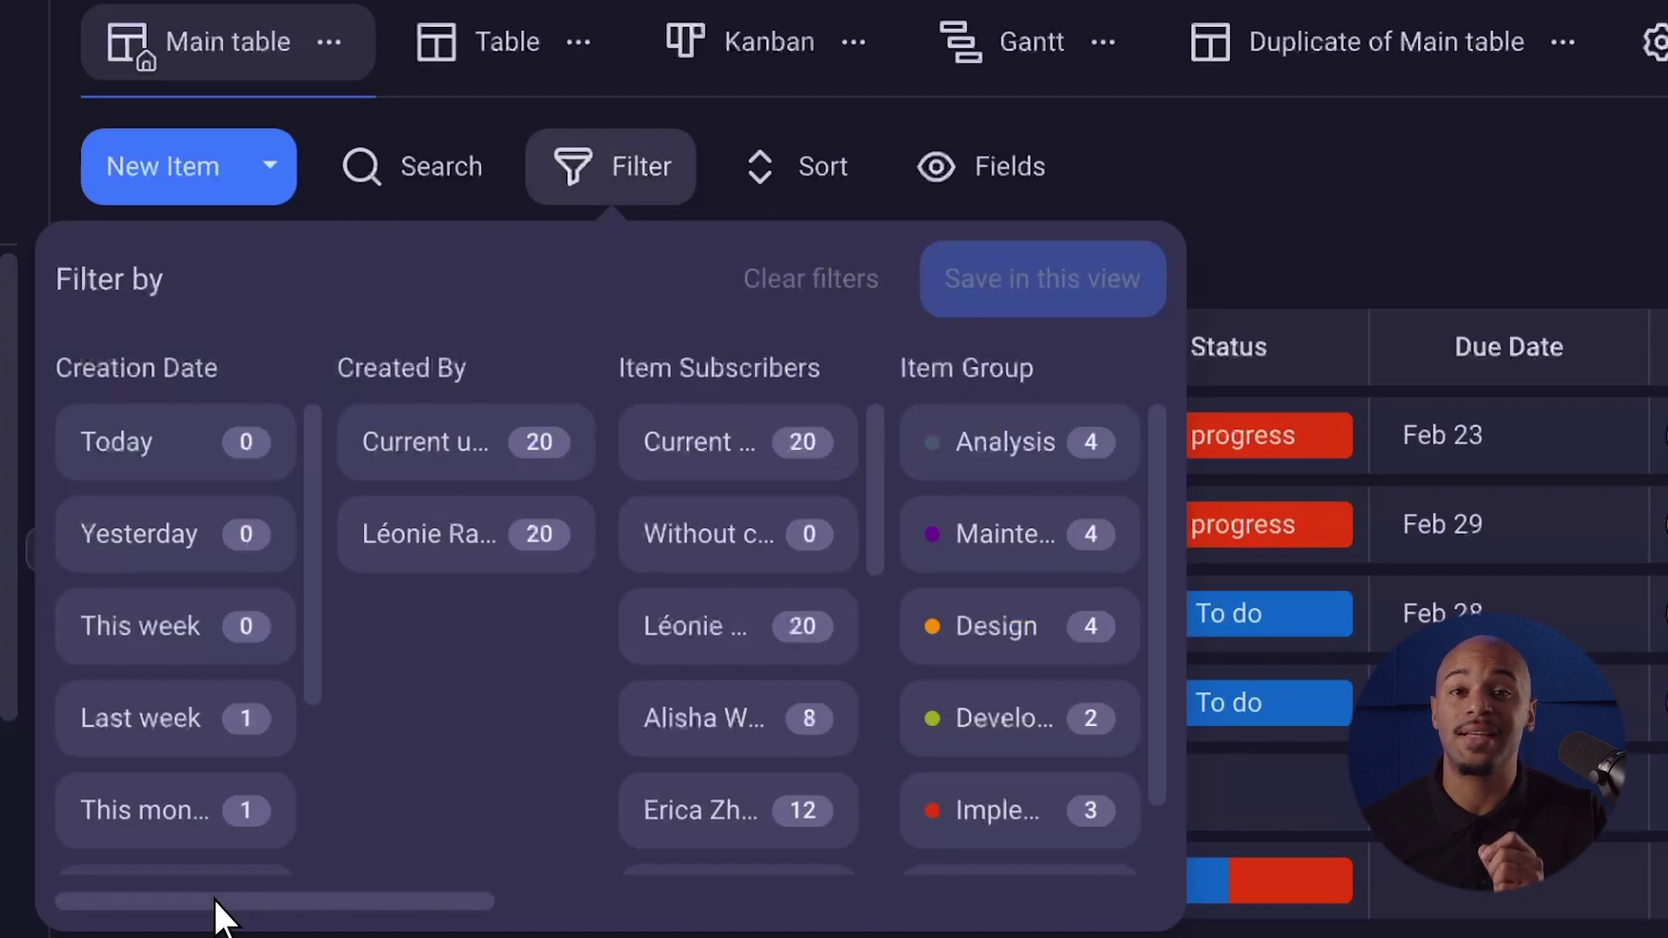
pyautogui.moveTo(219, 901); pyautogui.dragTo(681, 901)
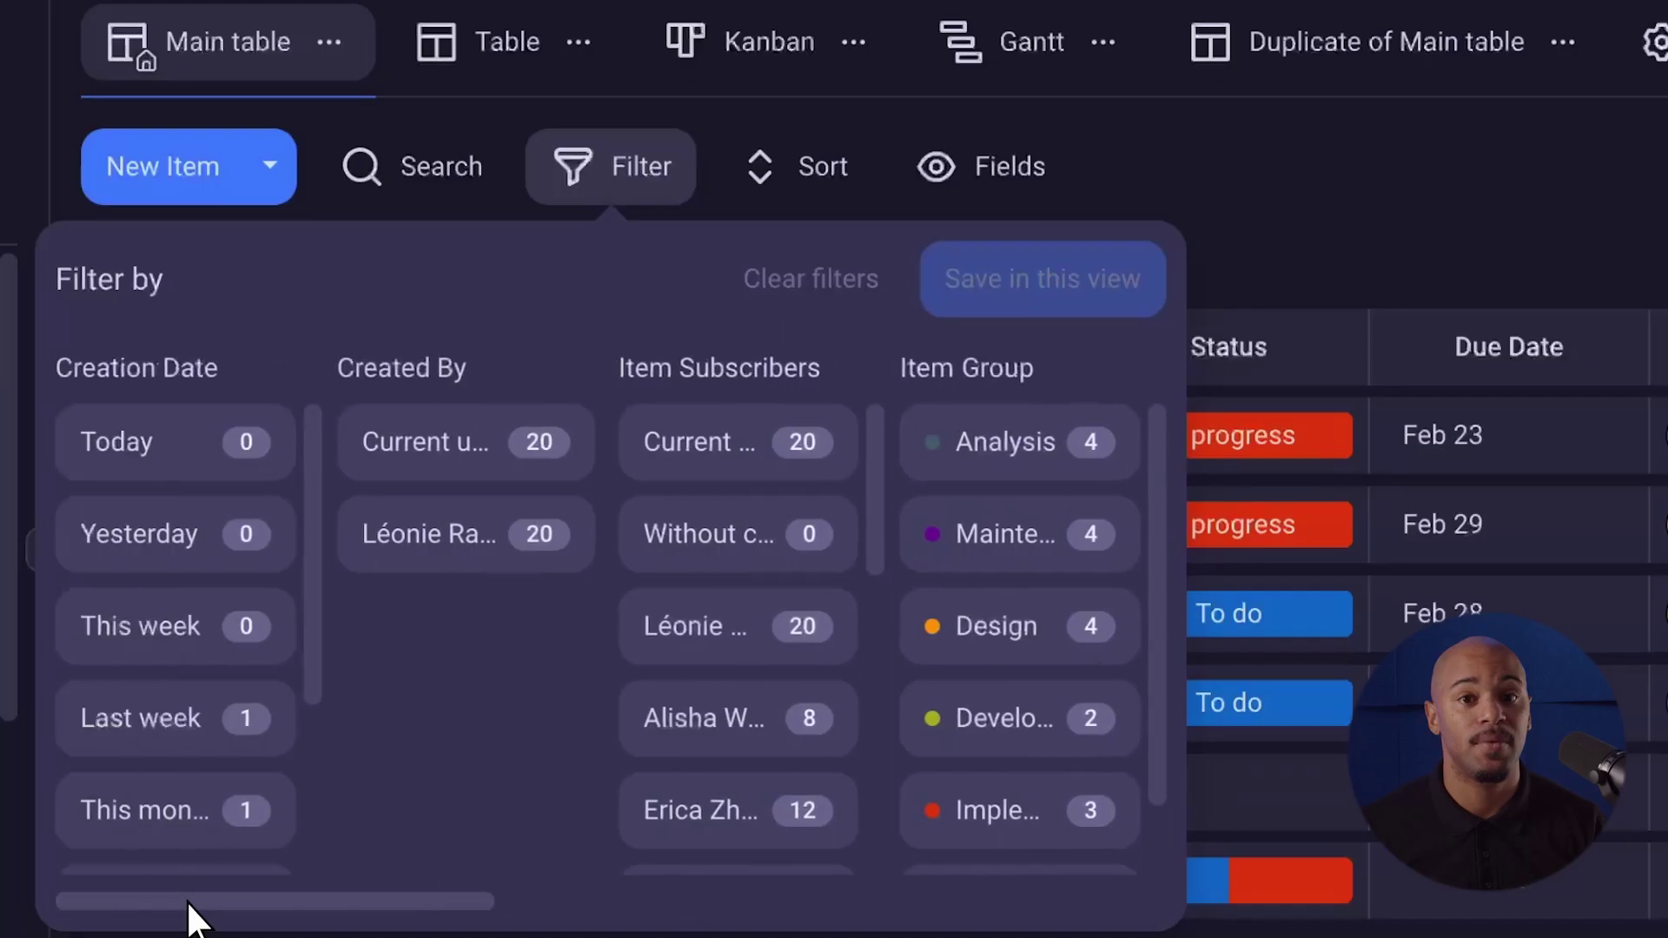
pyautogui.moveTo(186, 912); pyautogui.dragTo(899, 905)
pyautogui.click(397, 660)
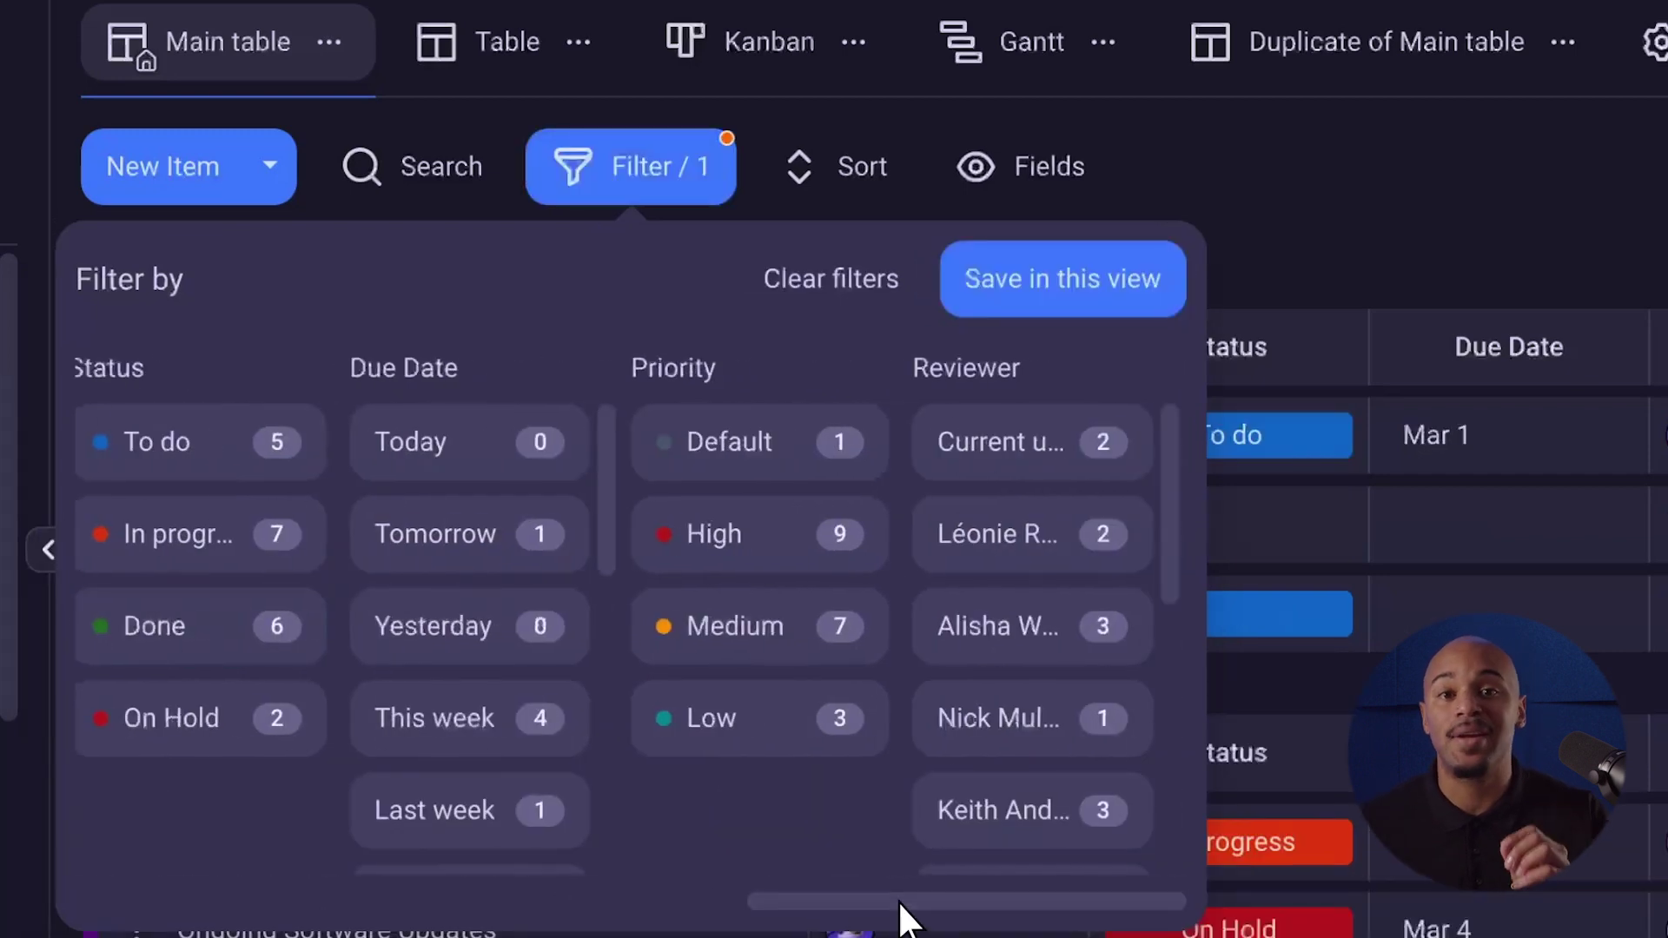
pyautogui.click(1054, 648)
pyautogui.click(1072, 295)
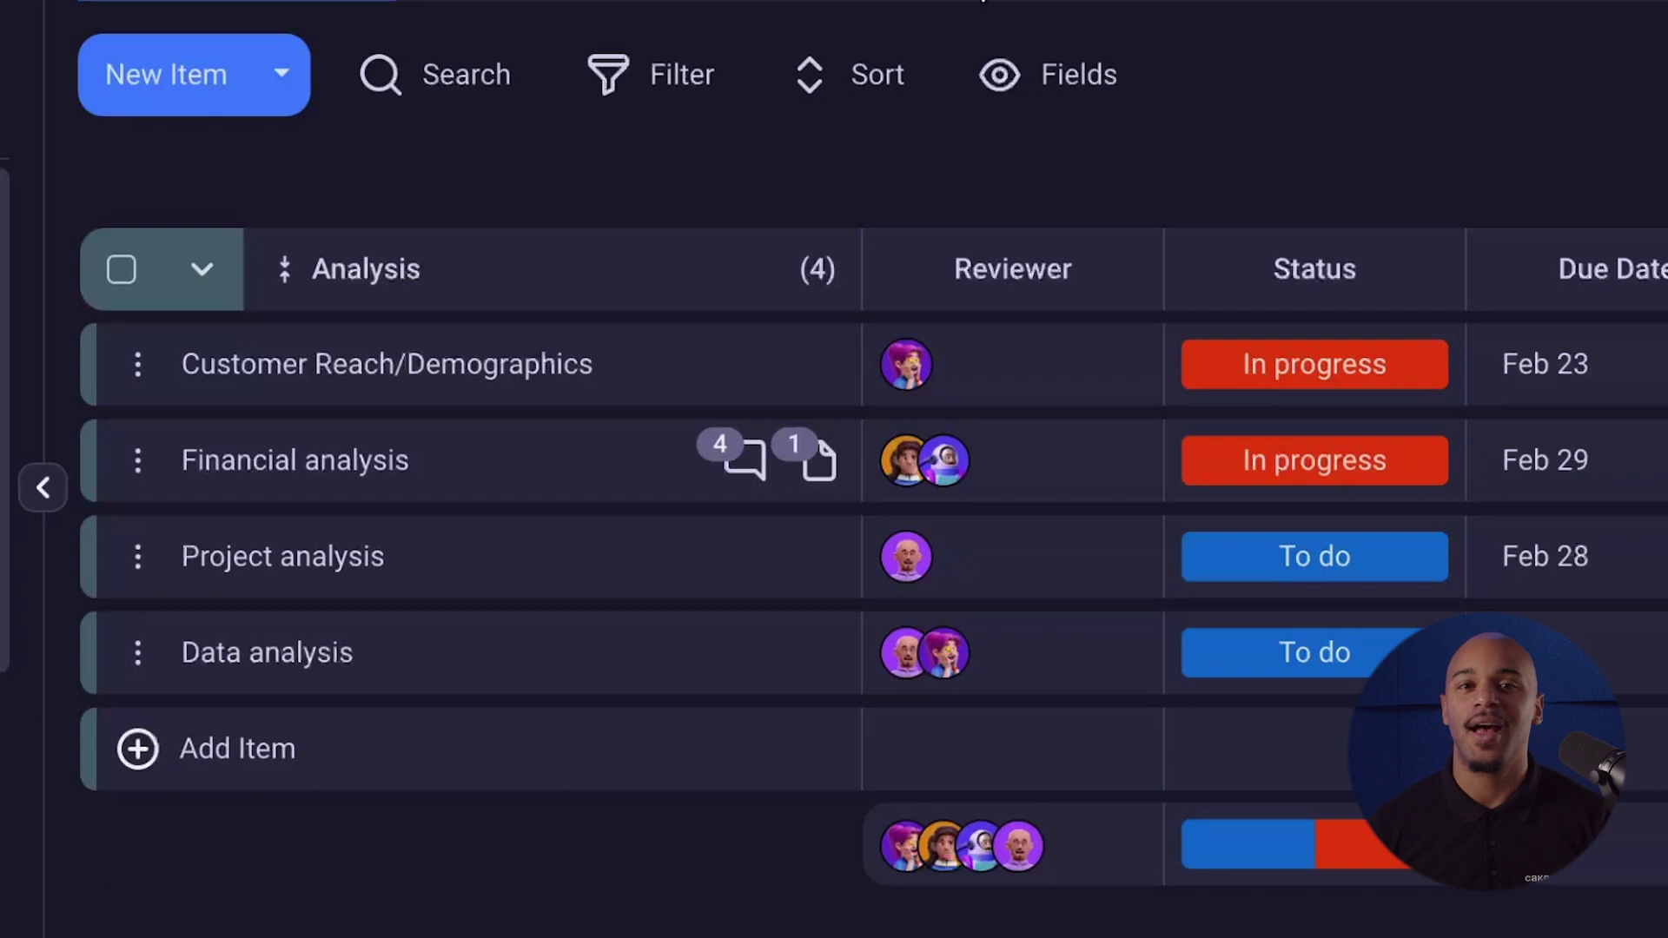
# Step: Add a Creation Date sort rule to the table, keeping Ascending order
pyautogui.click(857, 69)
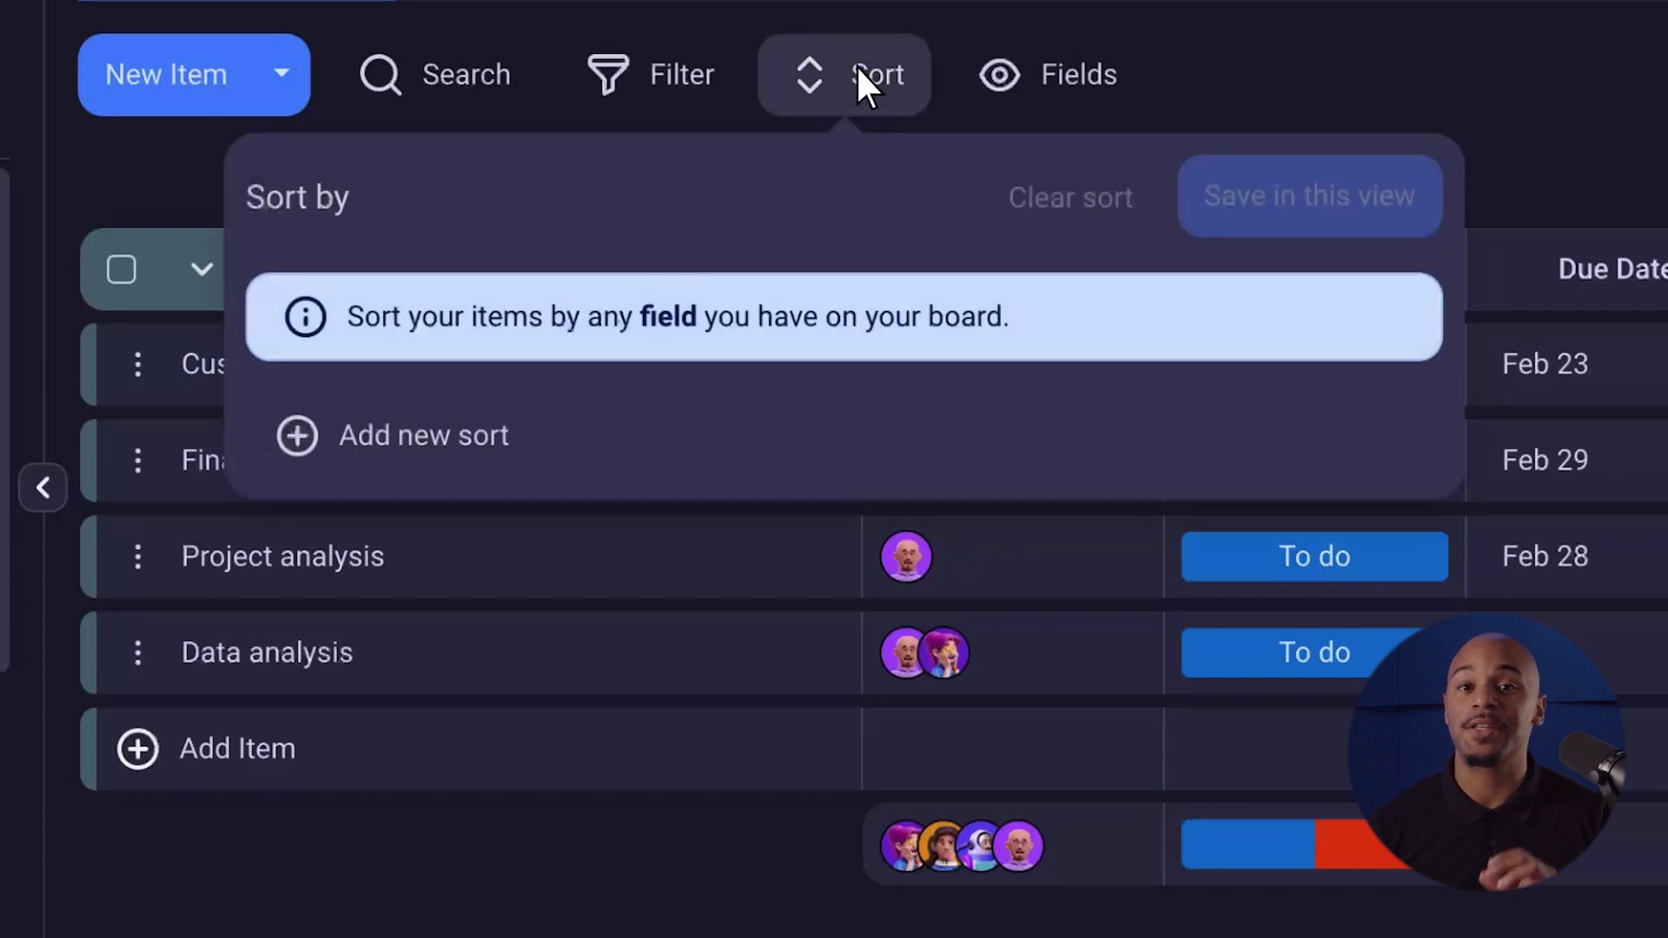
pyautogui.click(294, 431)
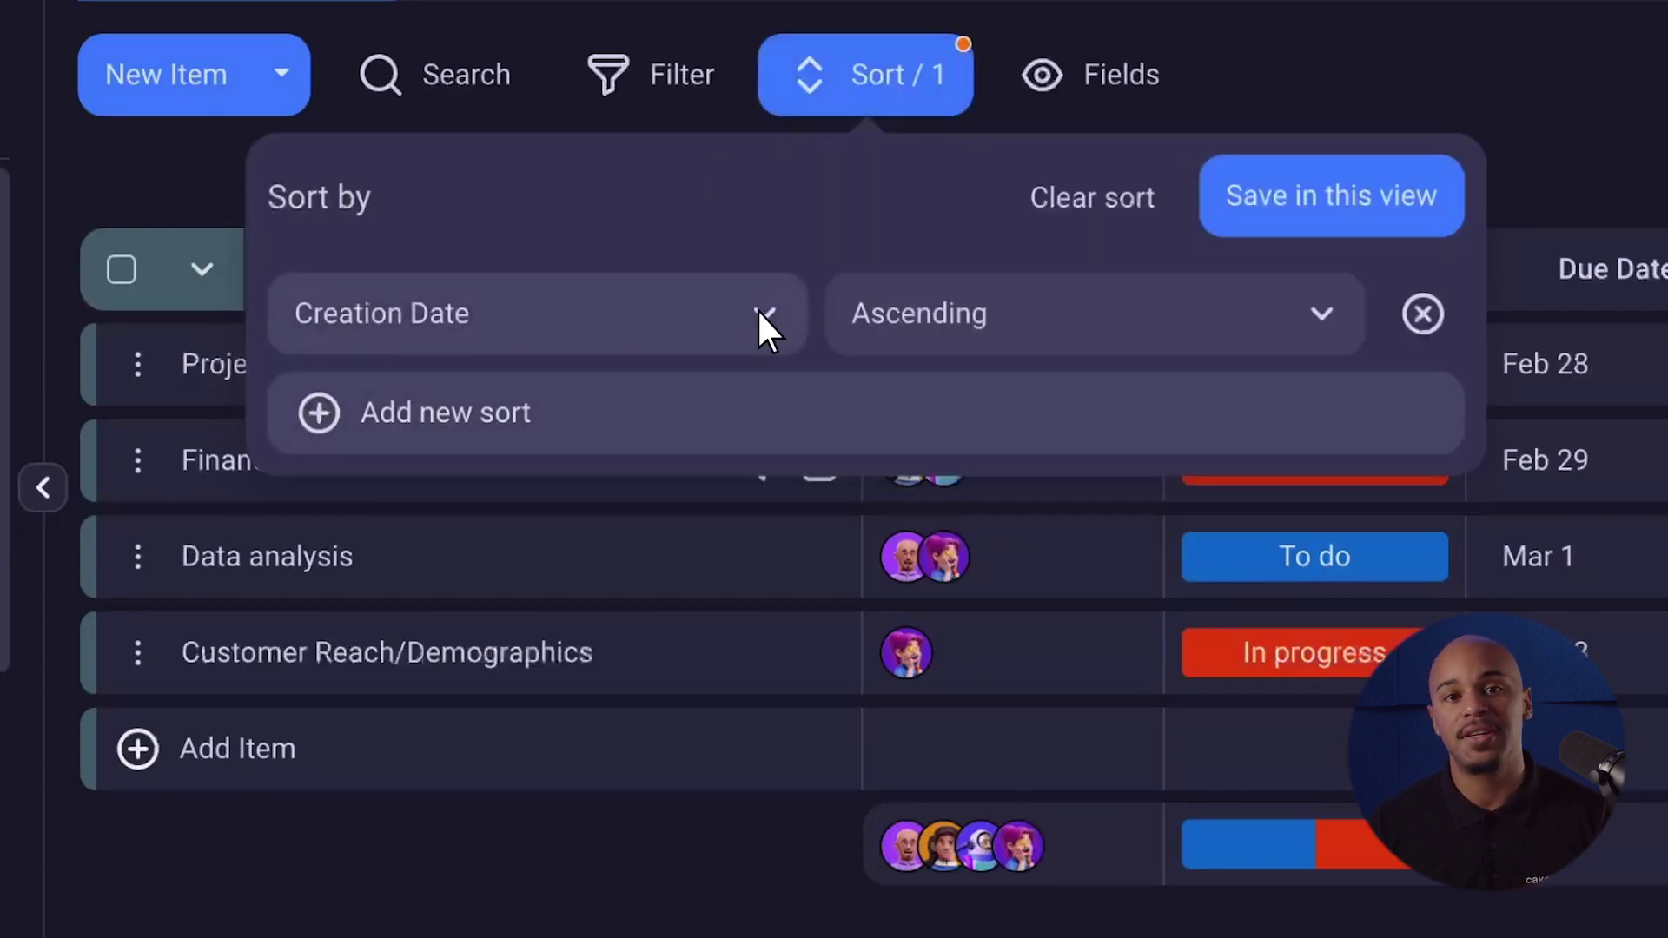
pyautogui.click(761, 322)
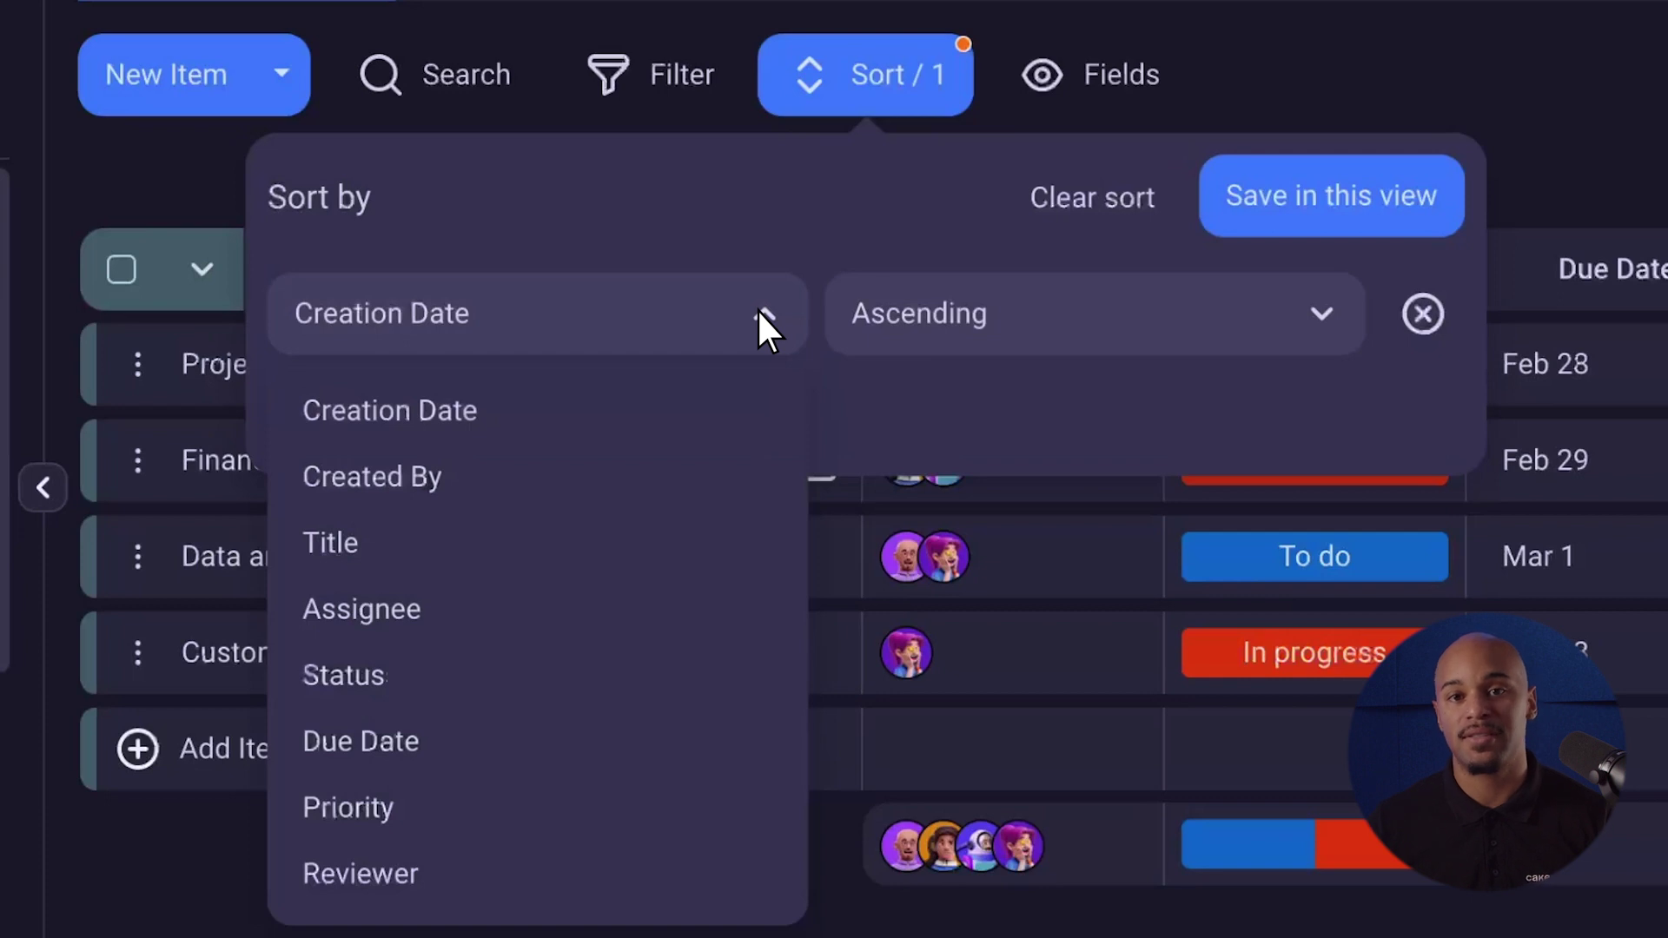
pyautogui.click(1319, 309)
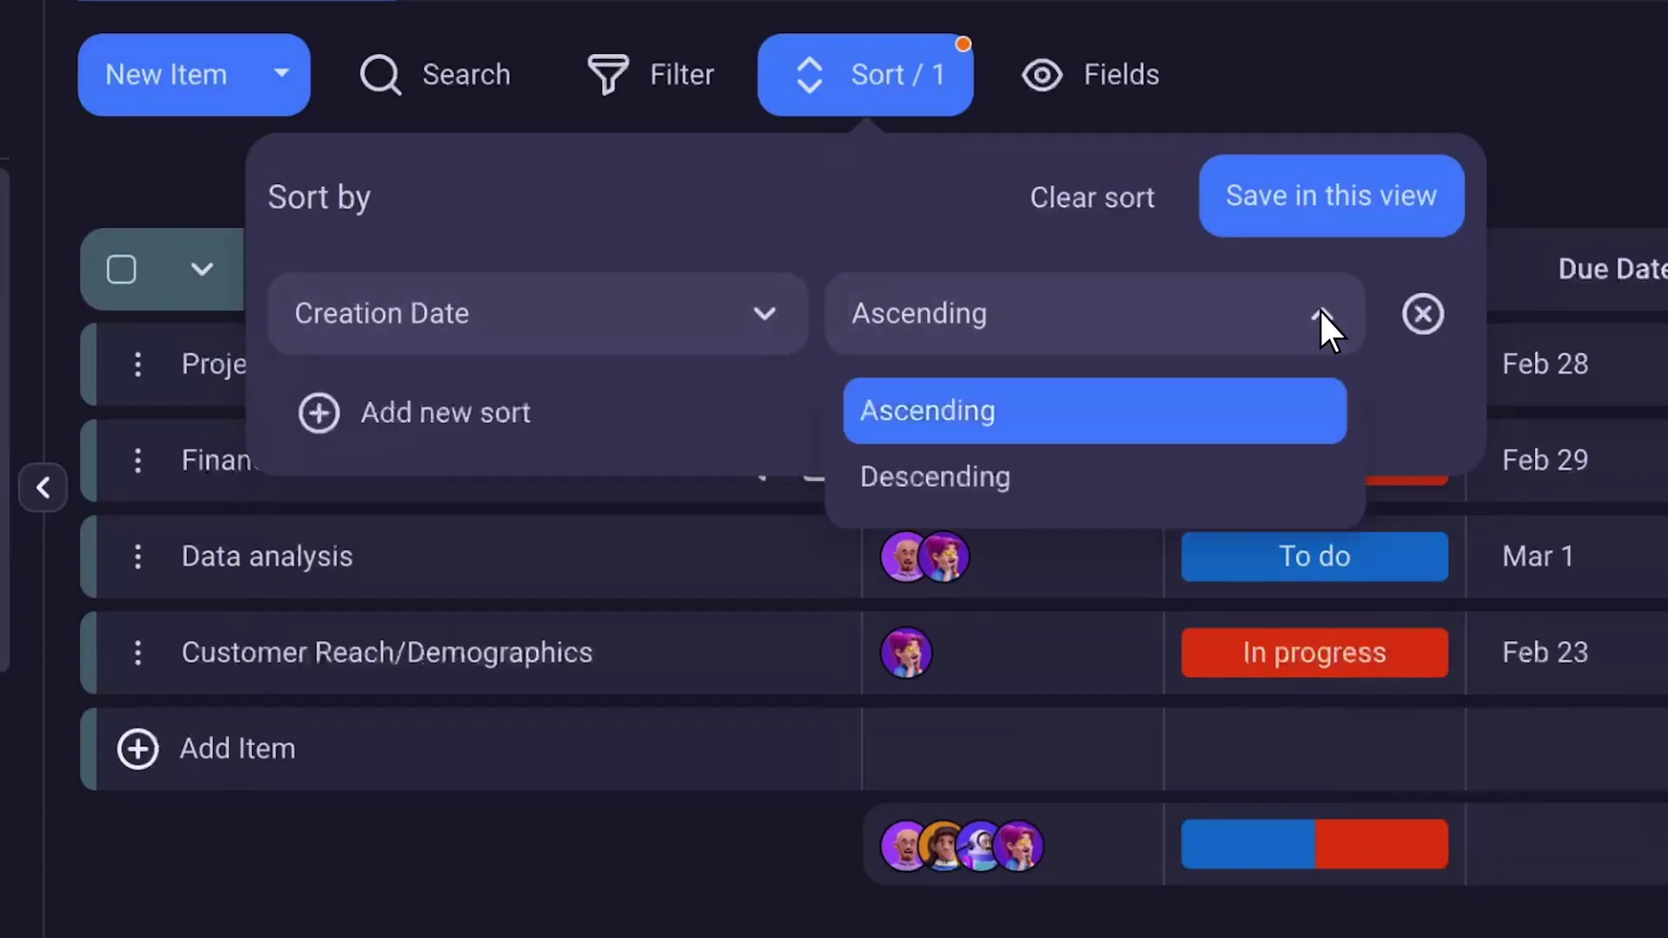
pyautogui.click(1319, 309)
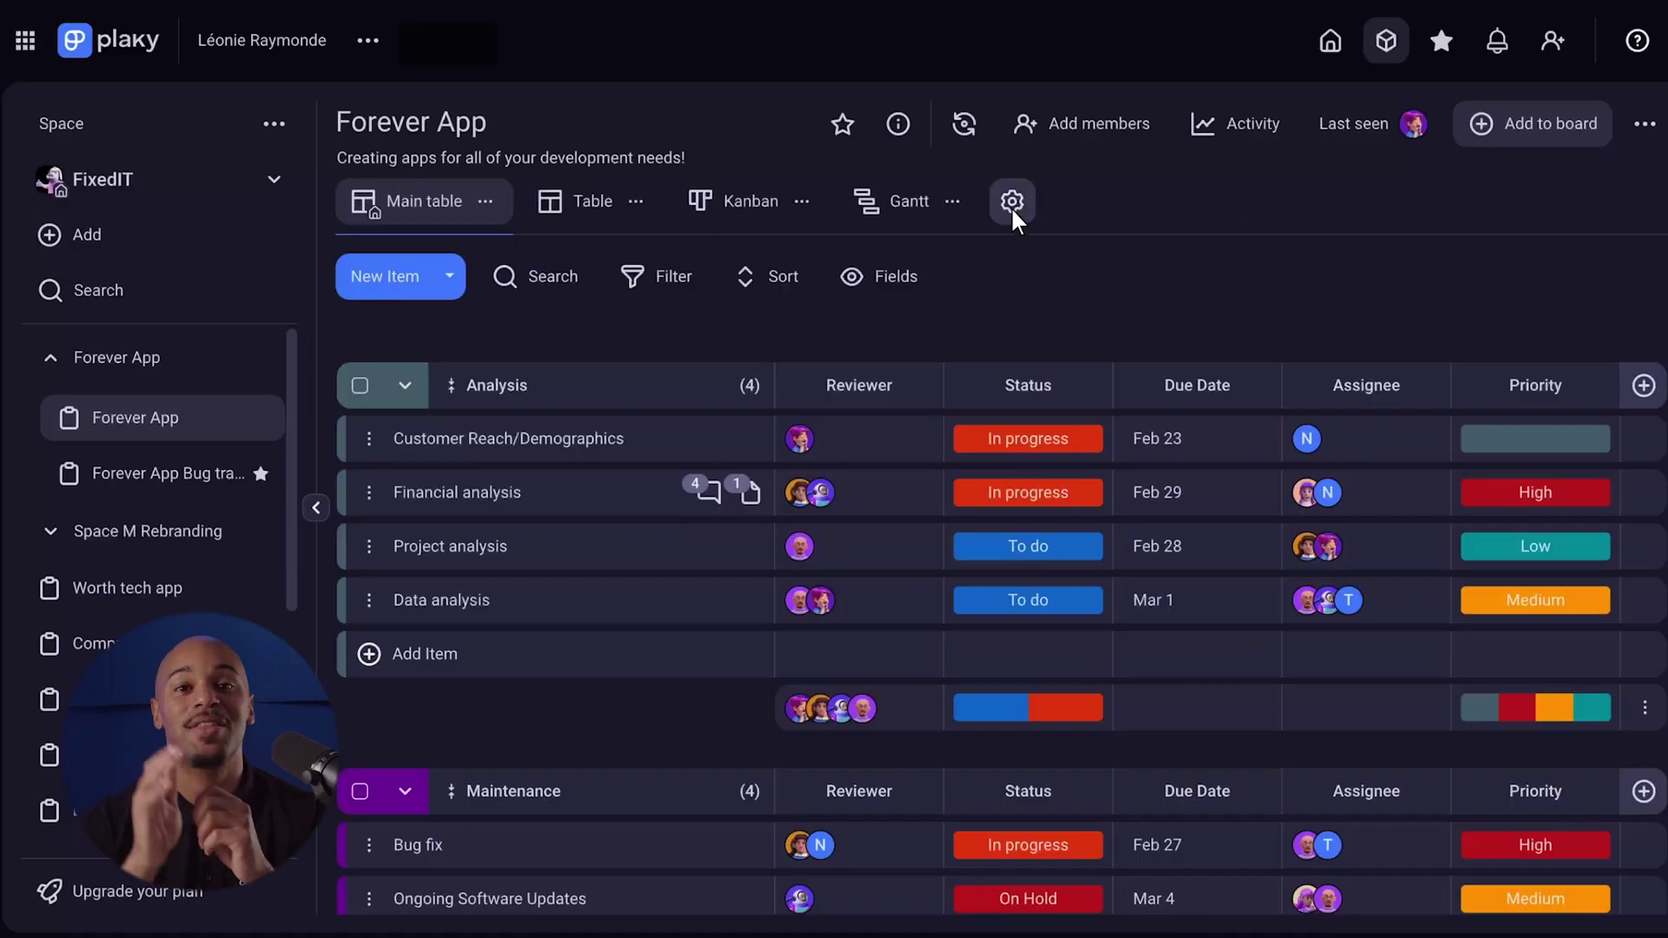
# Step: Create a new Table view named 'Leonie's Tasks'
pyautogui.click(1012, 205)
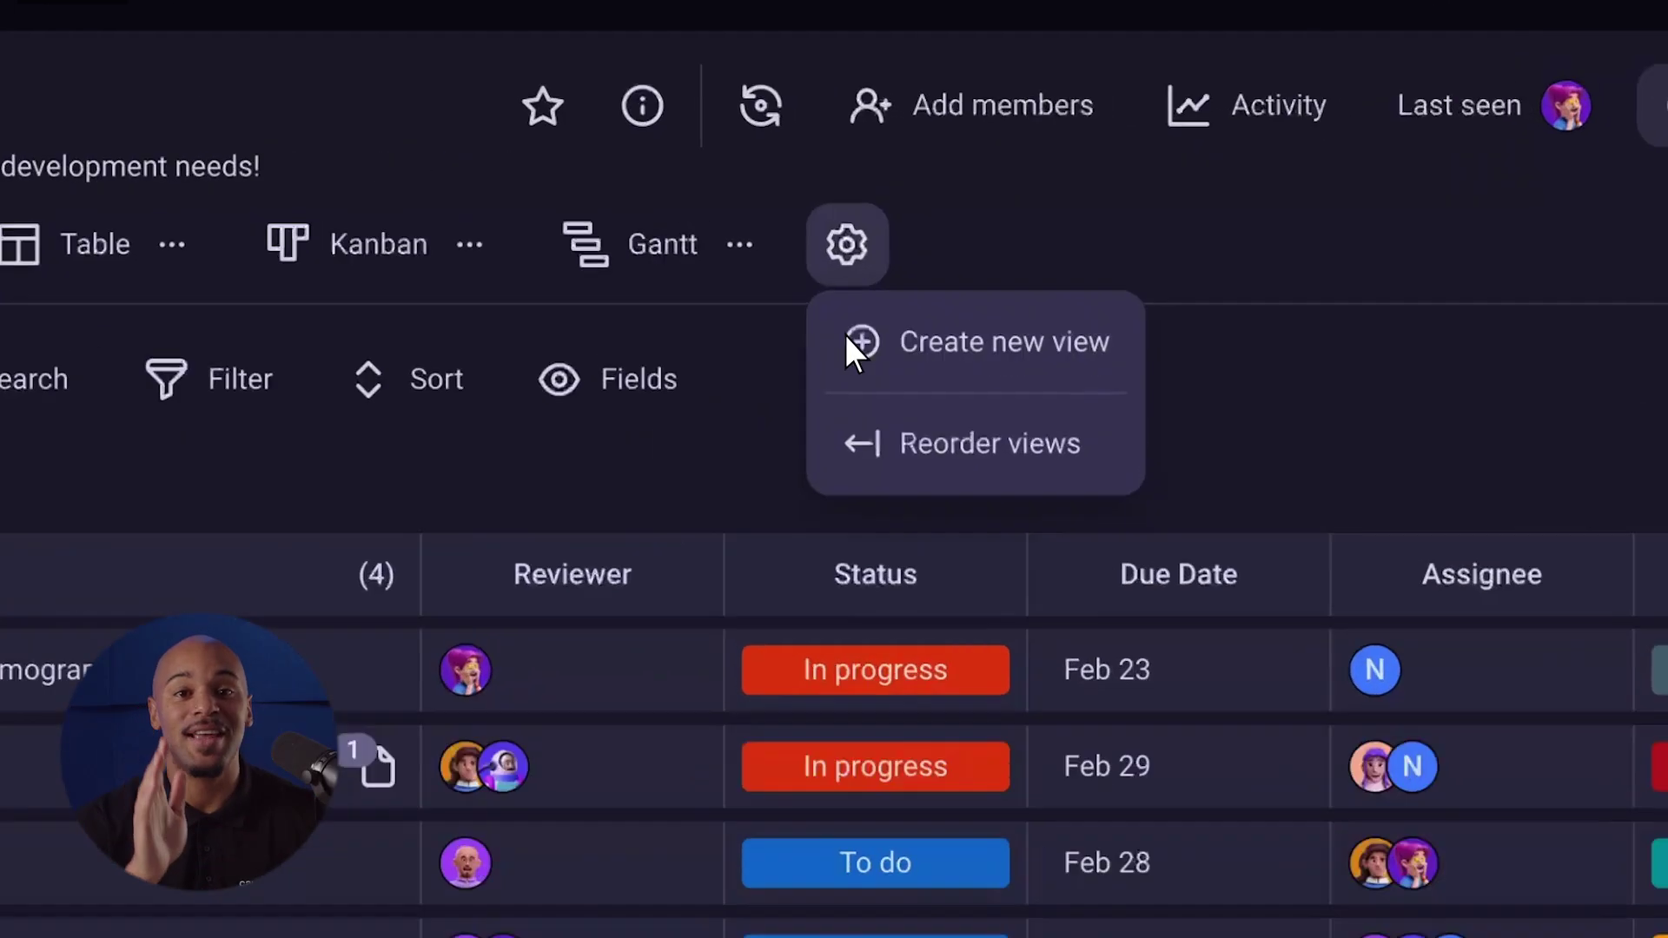
pyautogui.click(1028, 272)
pyautogui.click(801, 387)
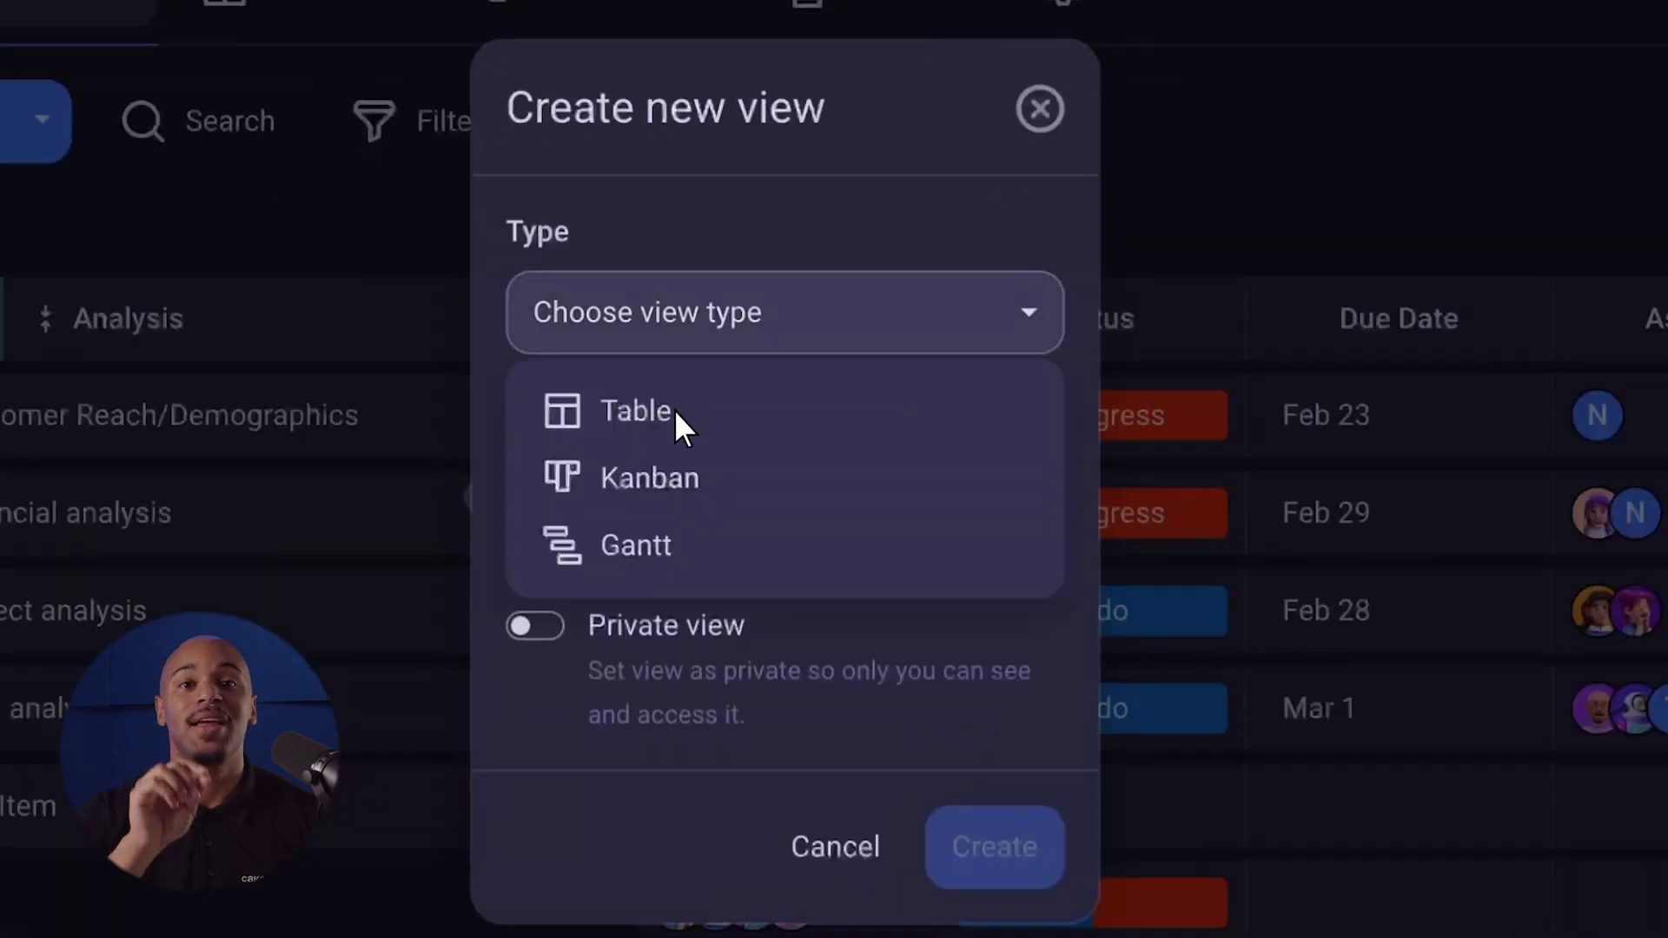
pyautogui.click(675, 411)
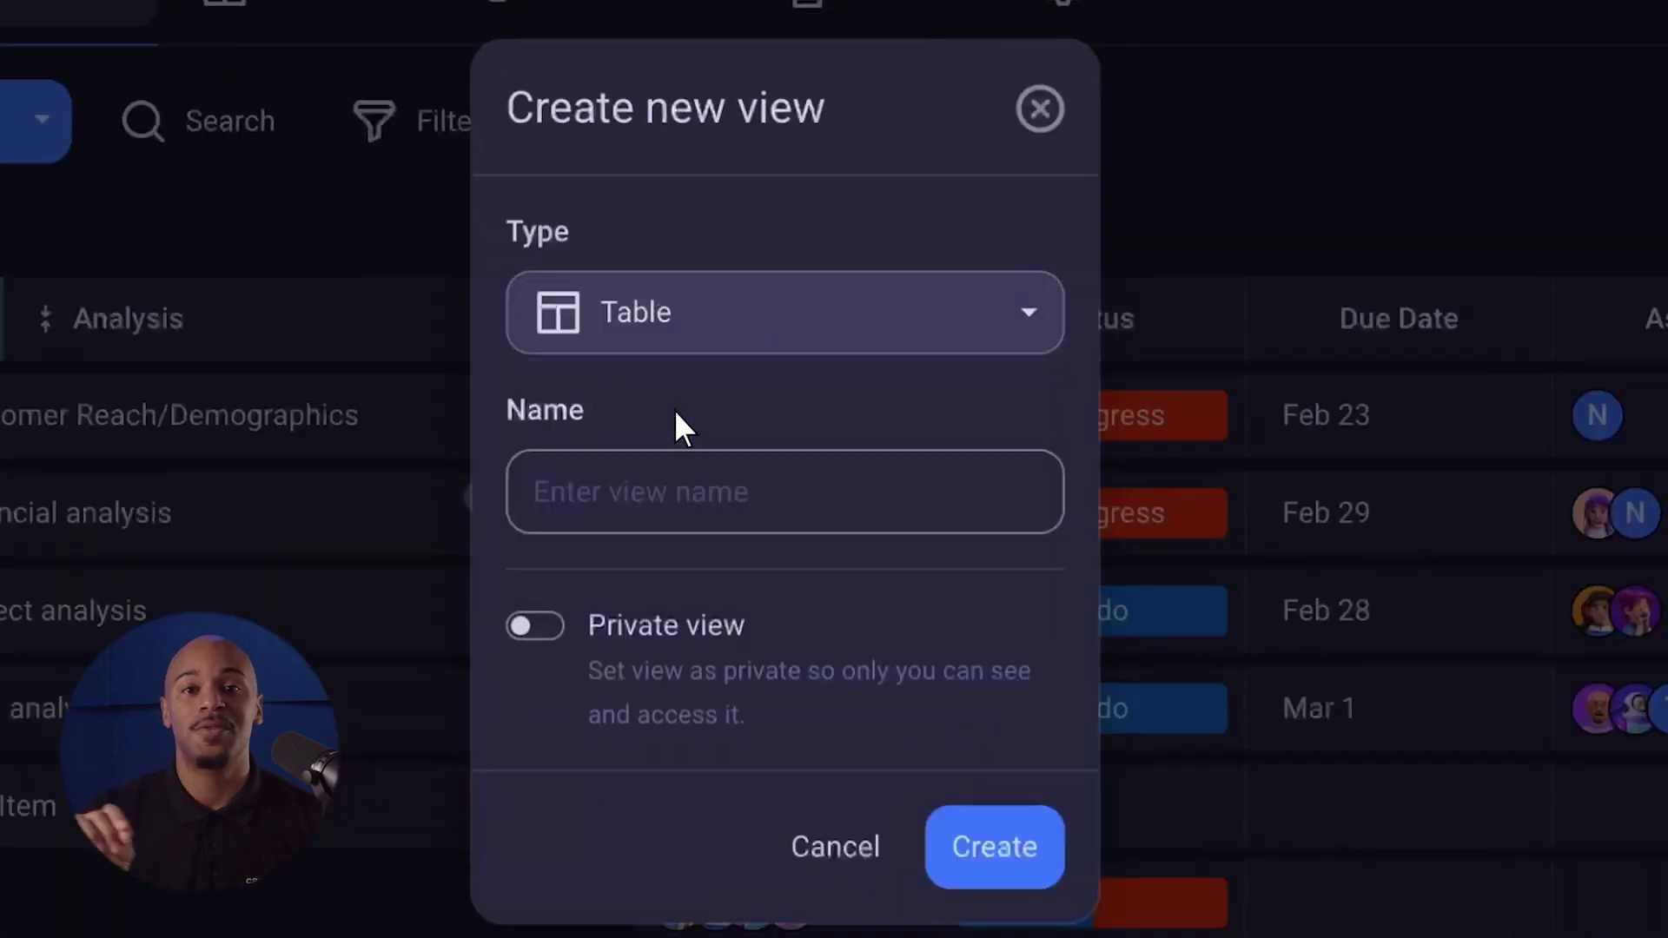
pyautogui.write('Leonie')
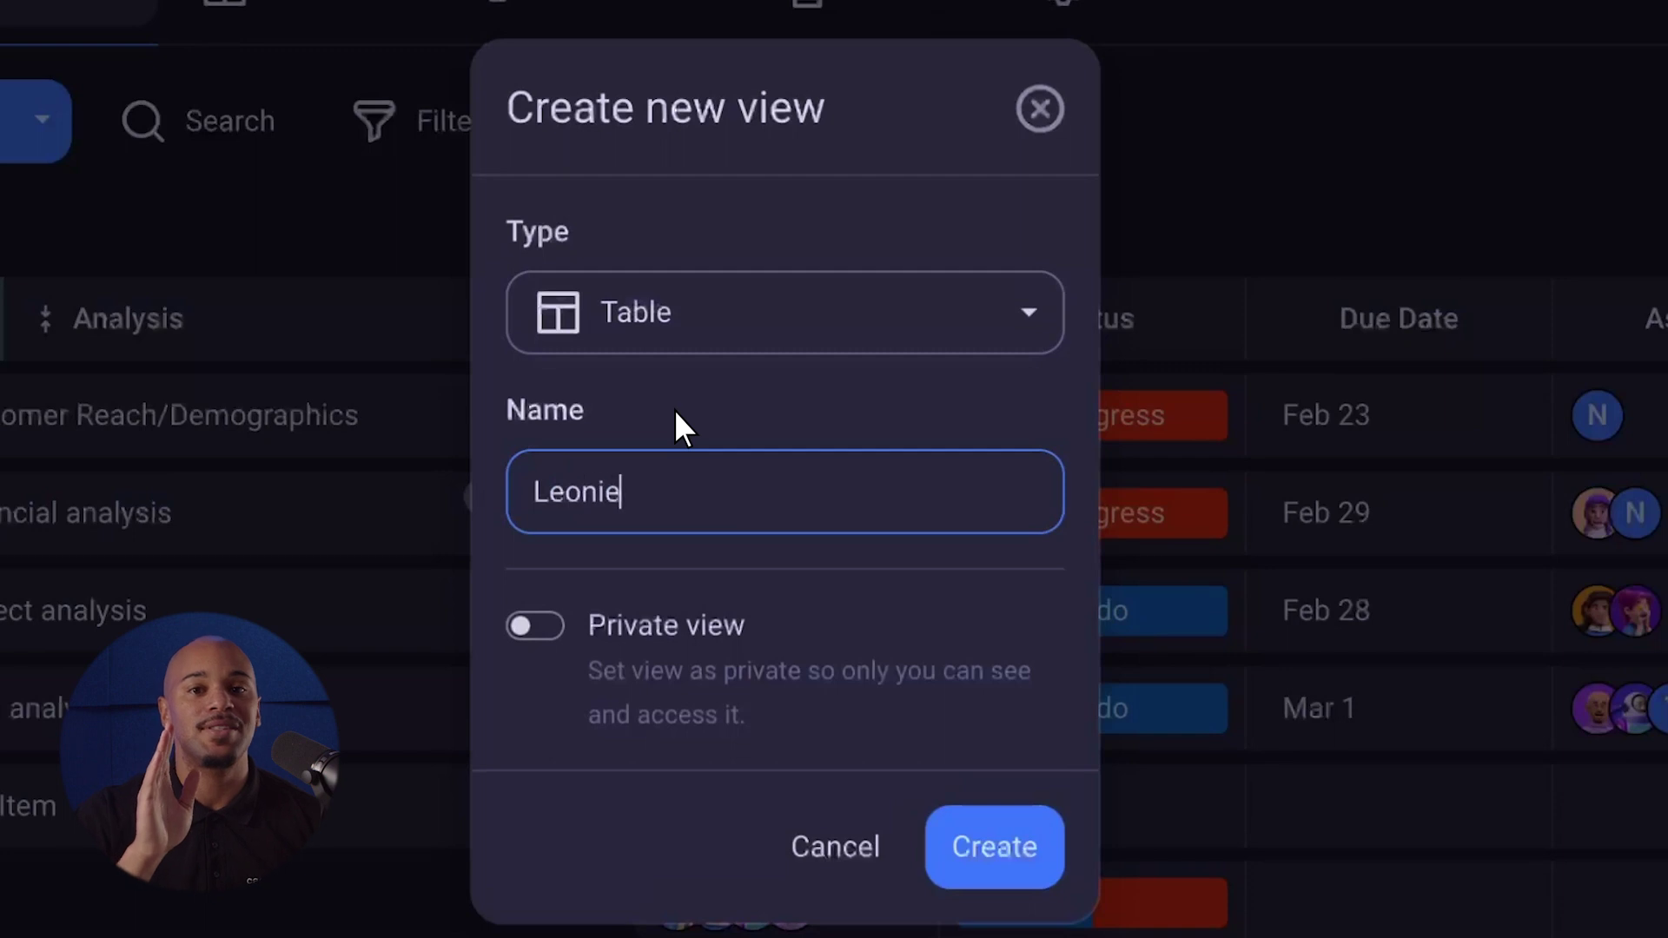
pyautogui.write("'s Tasks")
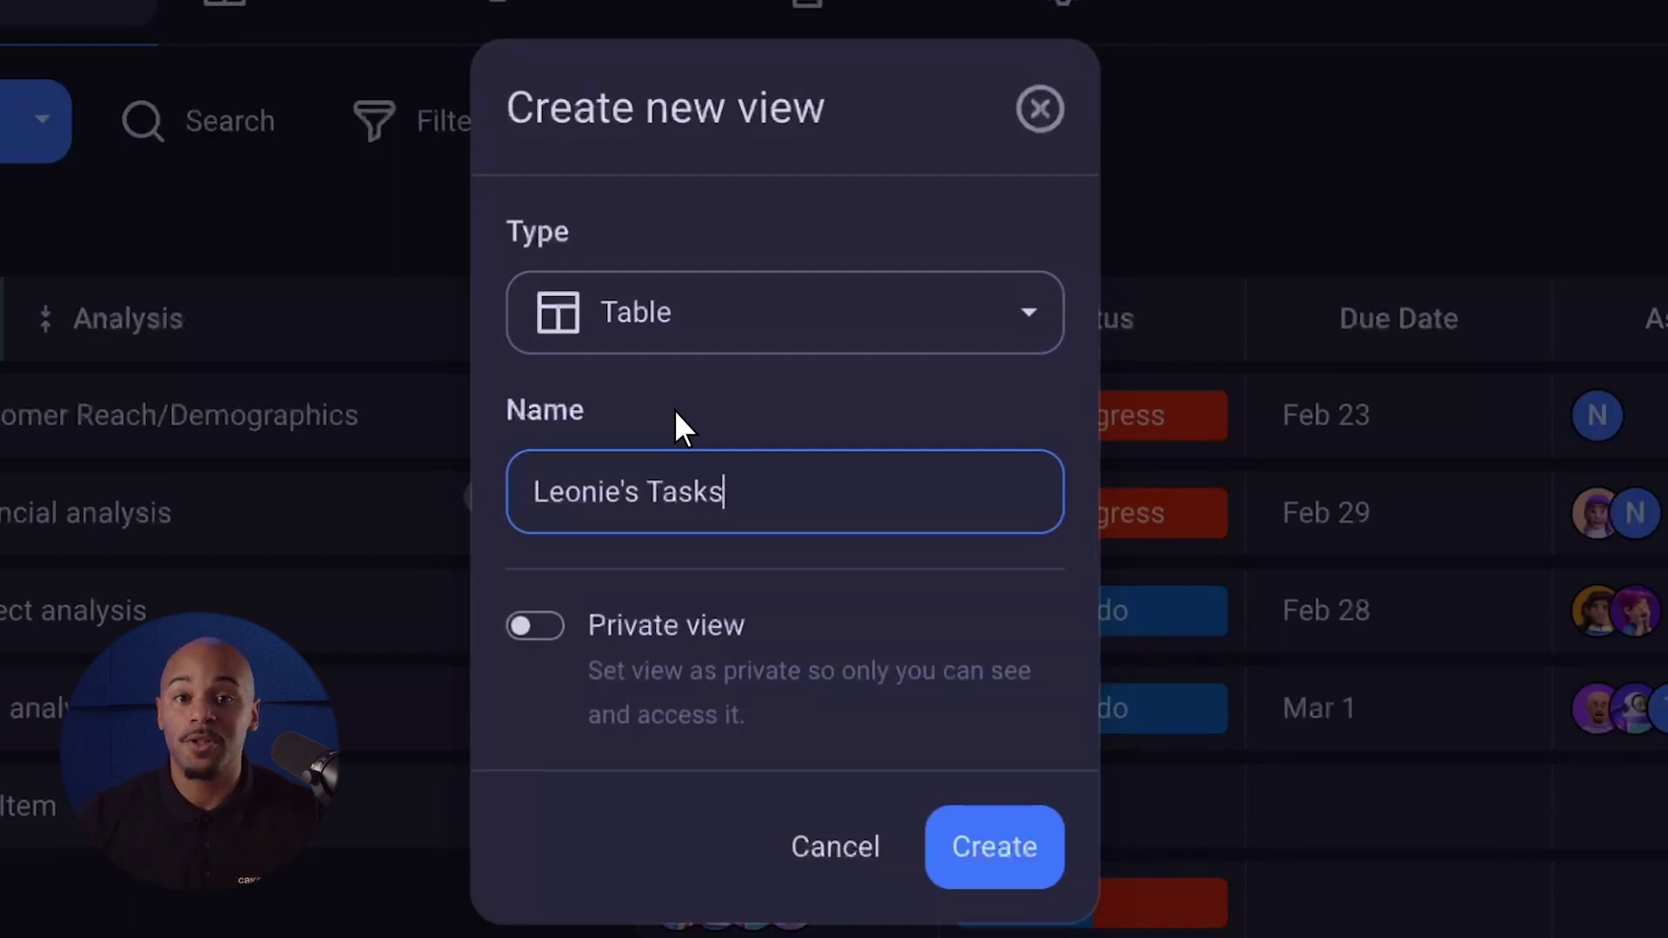
pyautogui.click(1013, 848)
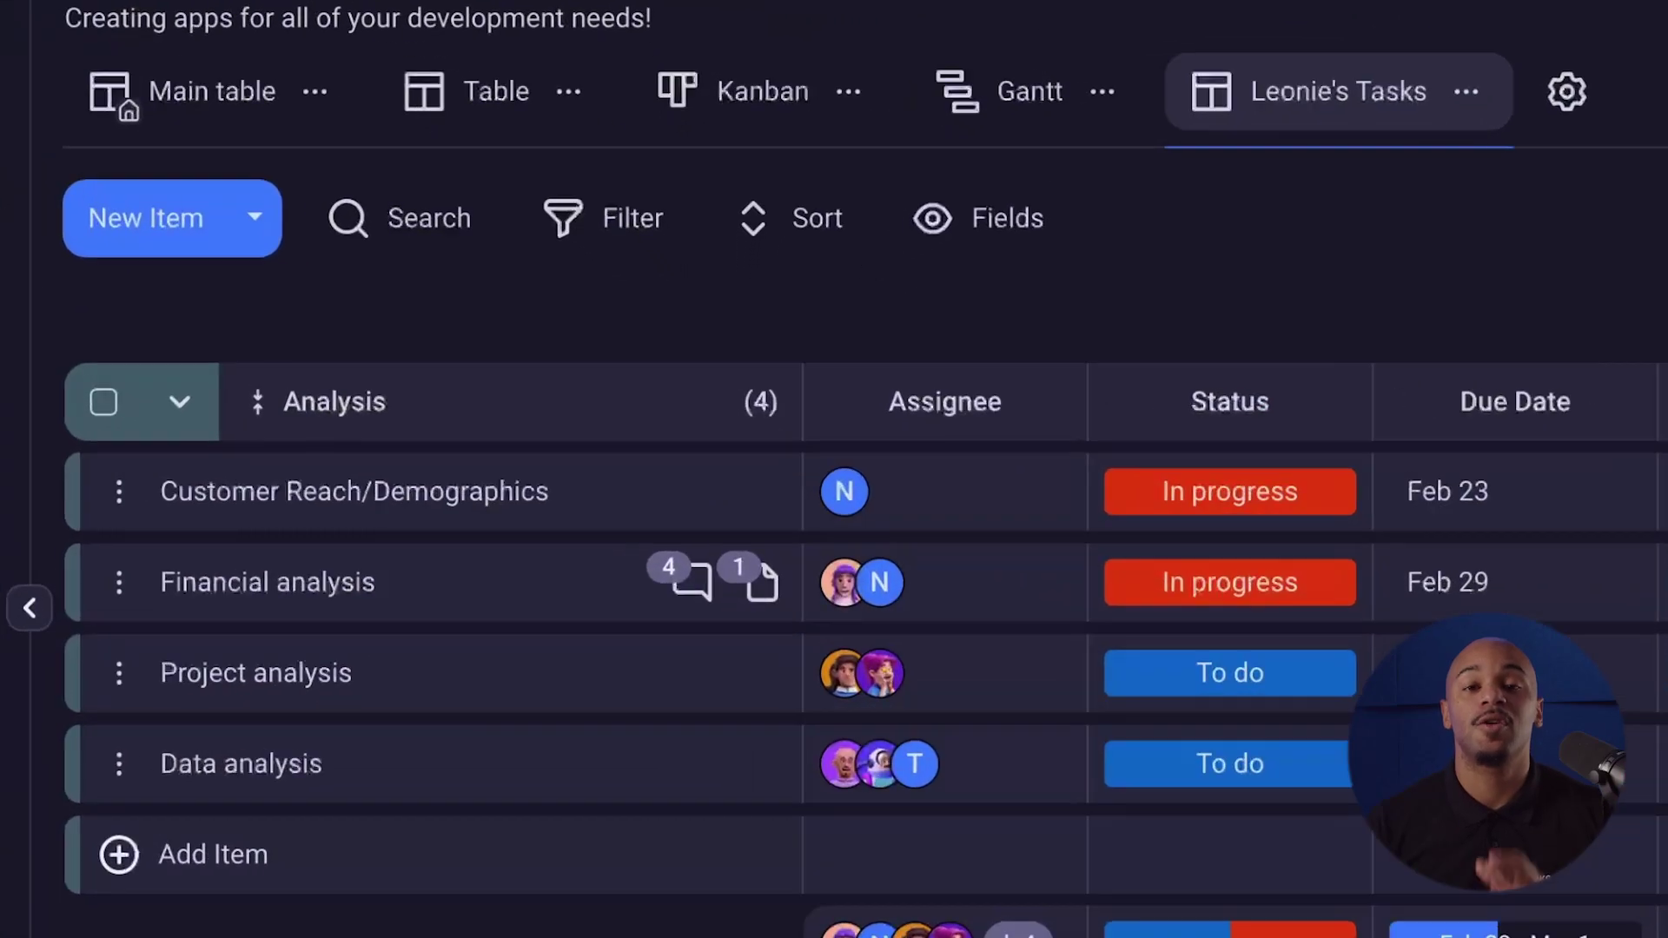
# Step: Filter the view to items you subscribe to and save the sort settings in this view
pyautogui.click(602, 227)
pyautogui.click(749, 686)
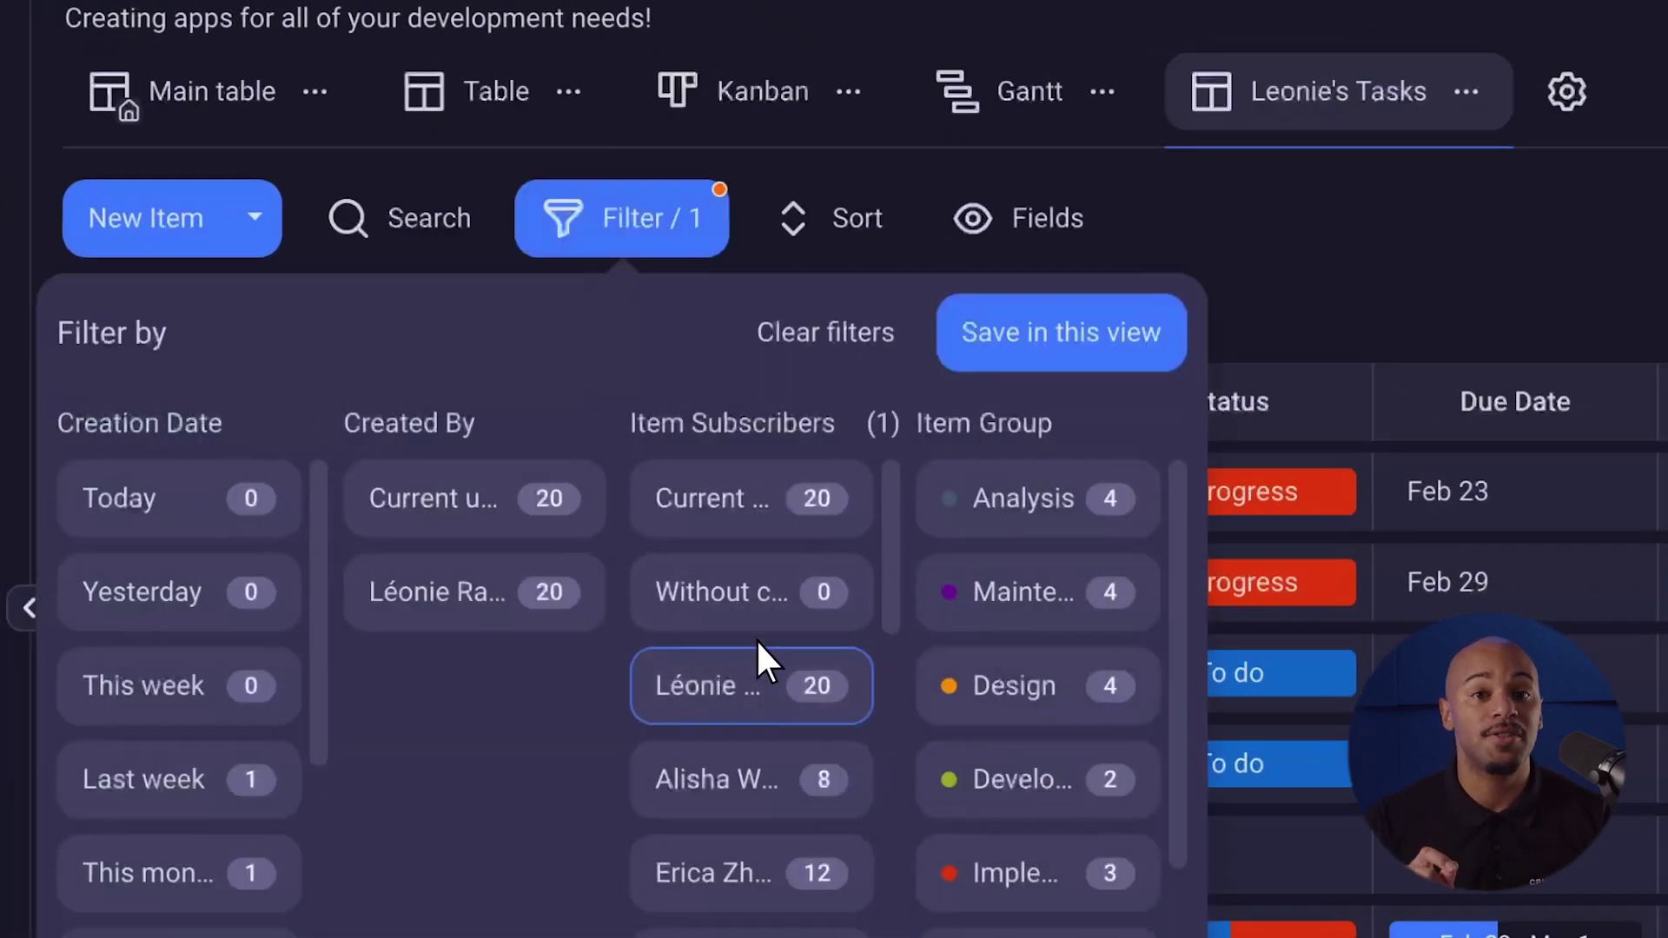
pyautogui.click(840, 215)
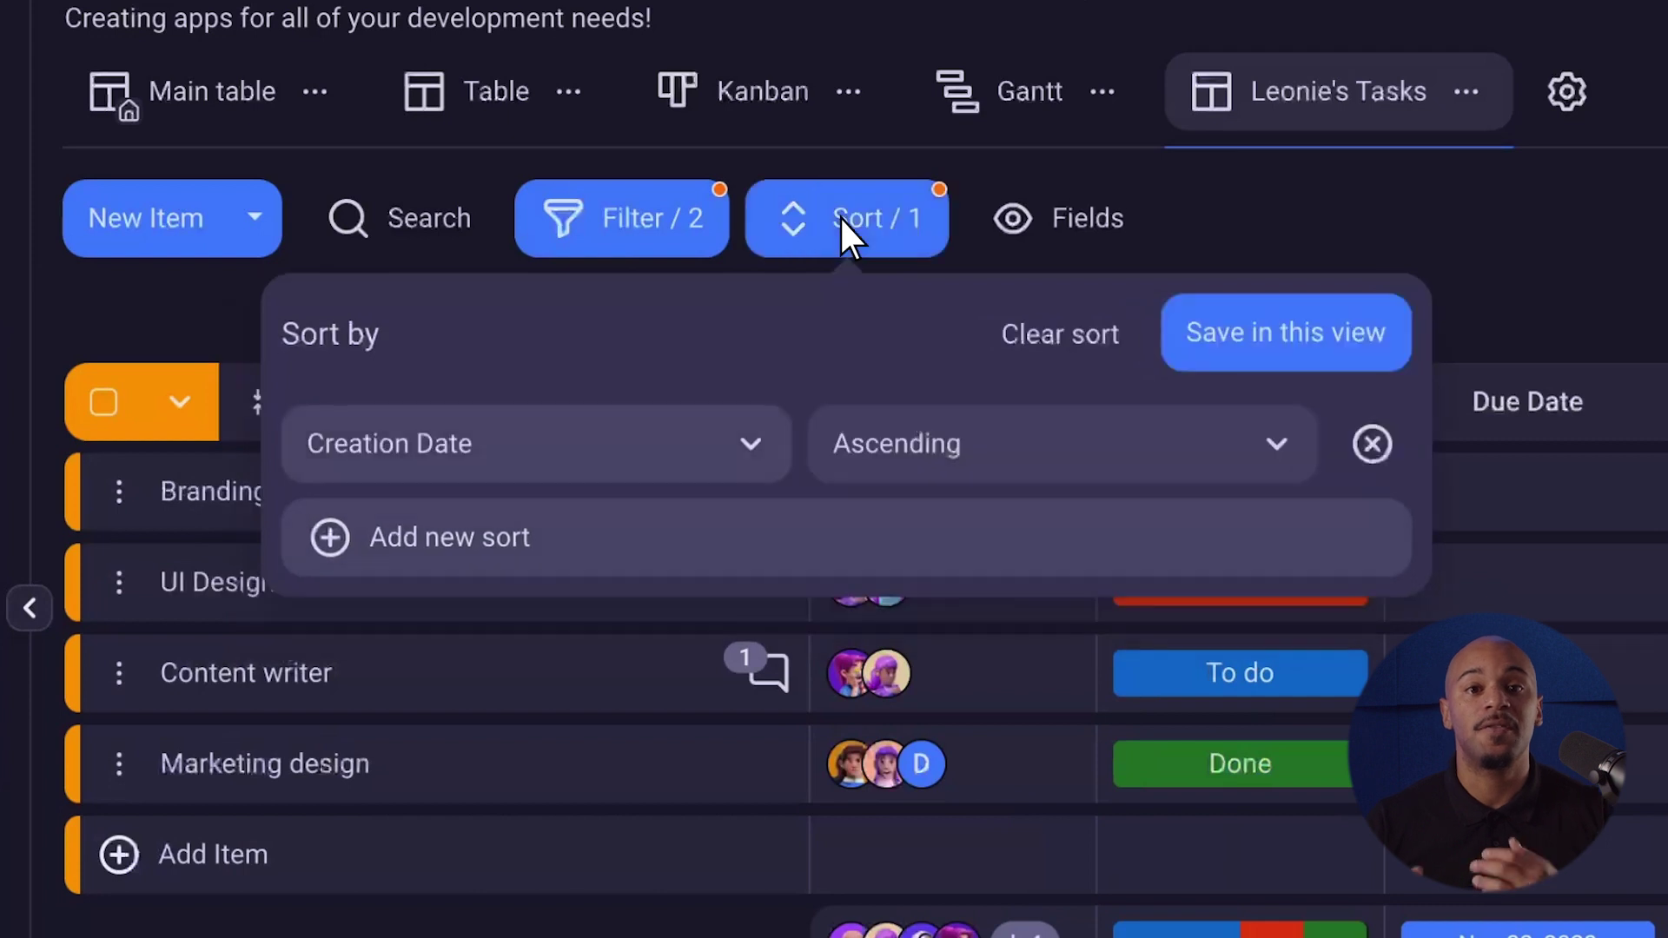
pyautogui.click(1227, 345)
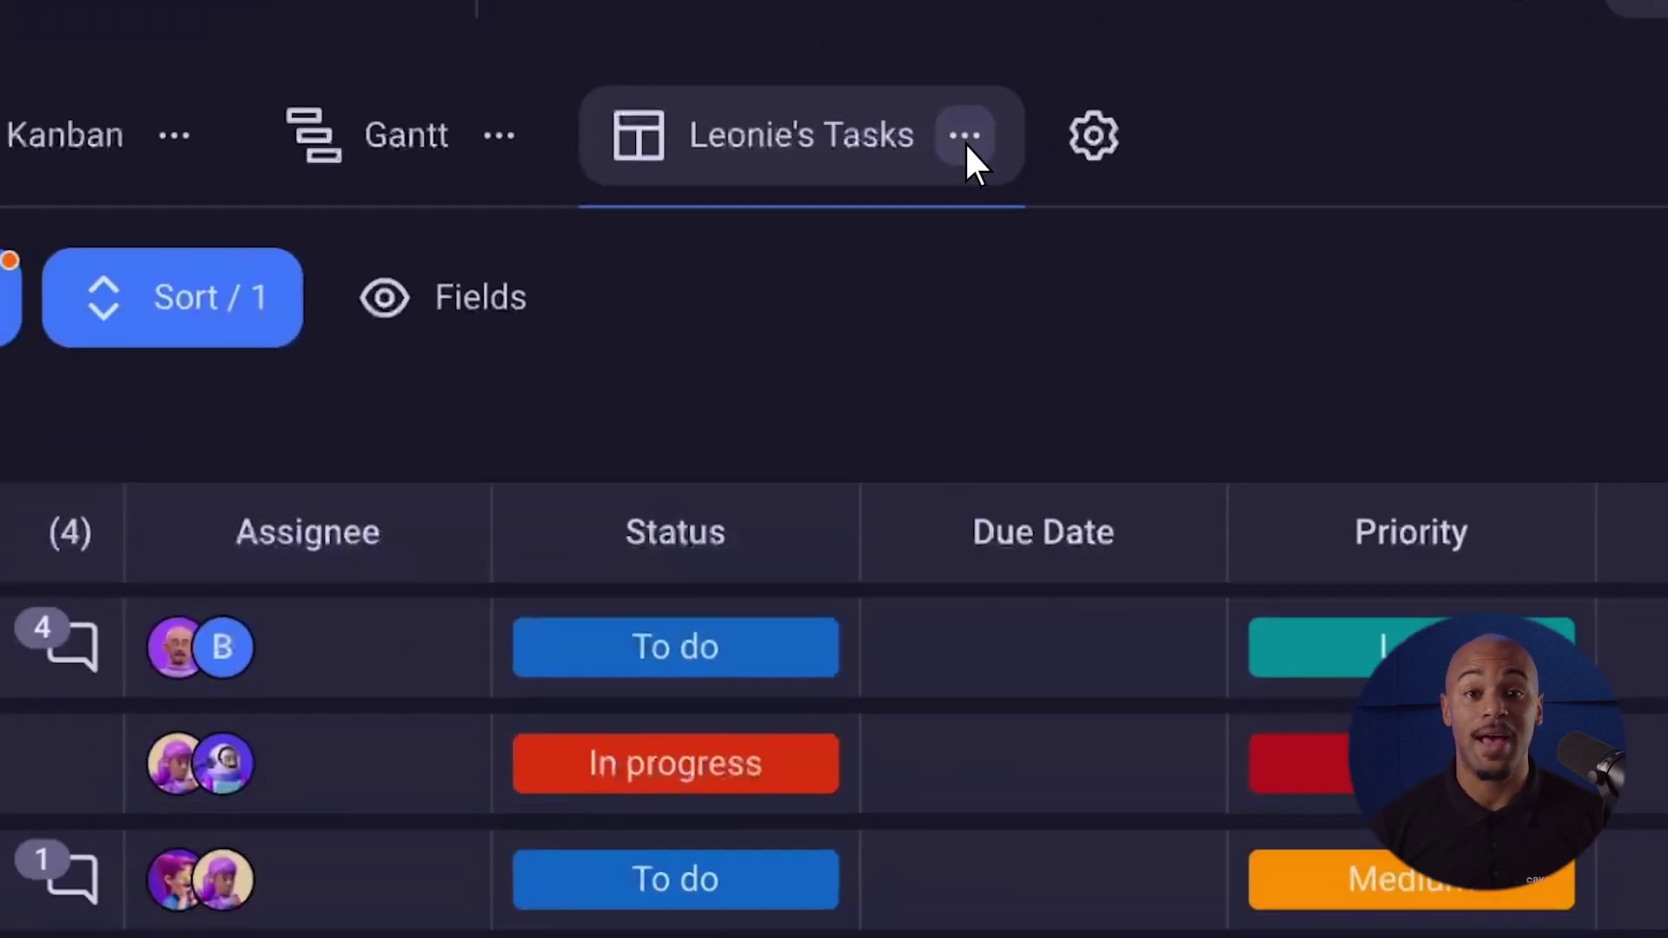
# Step: Duplicate the Leonie's Tasks view and start renaming the copy
pyautogui.click(1024, 304)
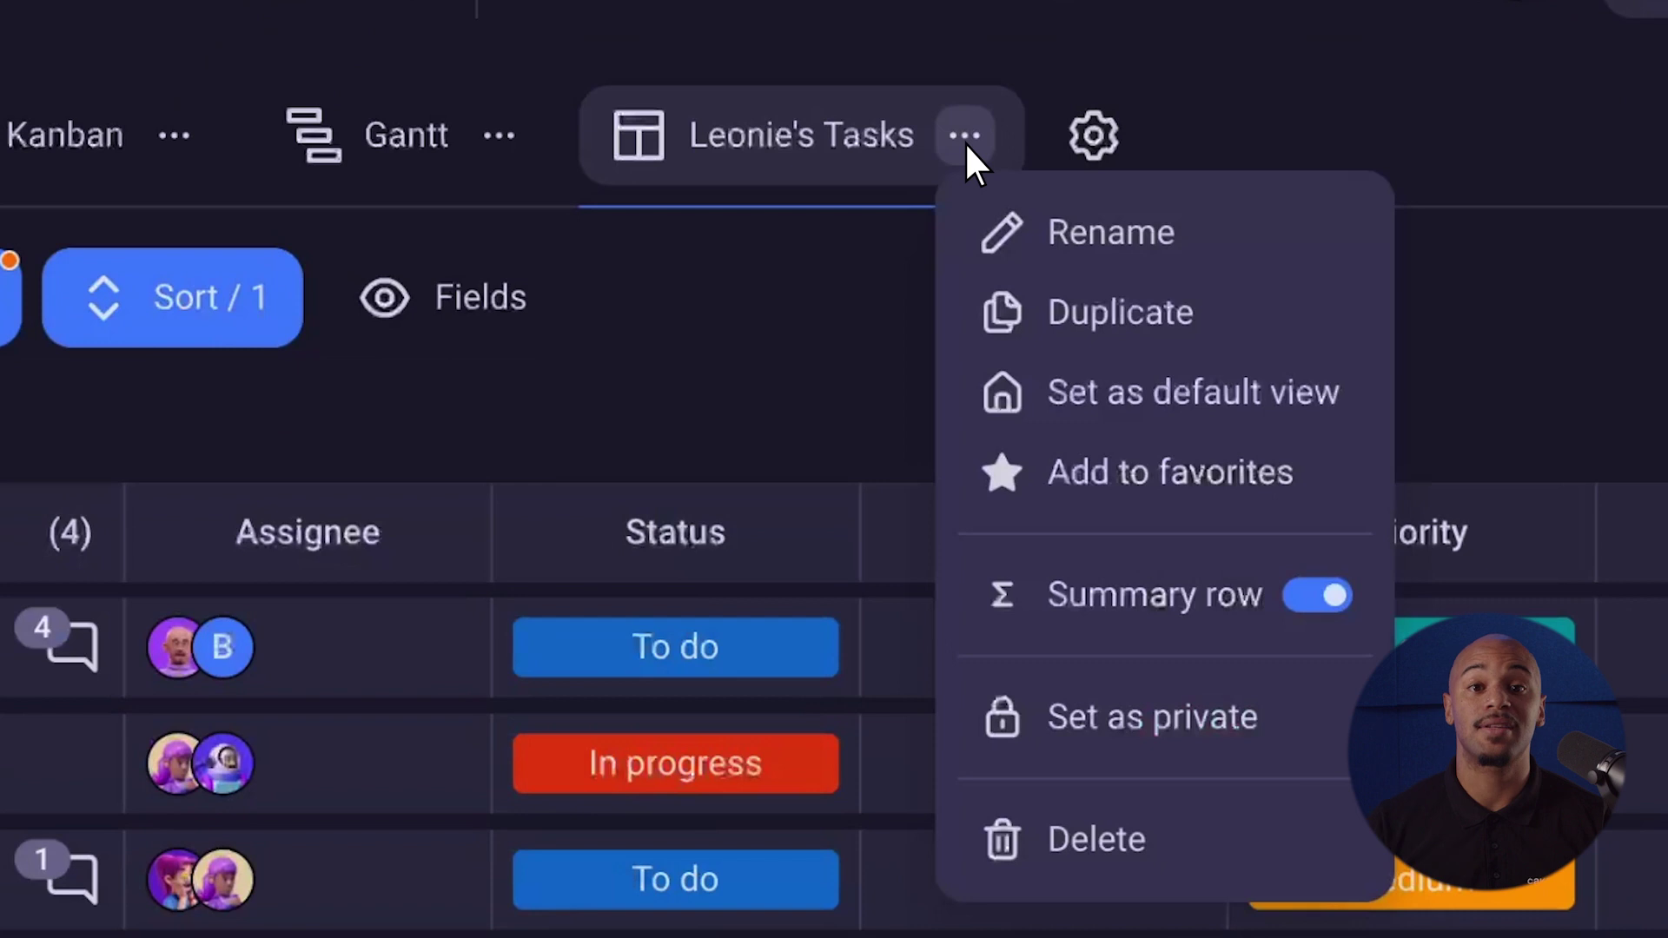
pyautogui.click(1210, 313)
pyautogui.click(1142, 146)
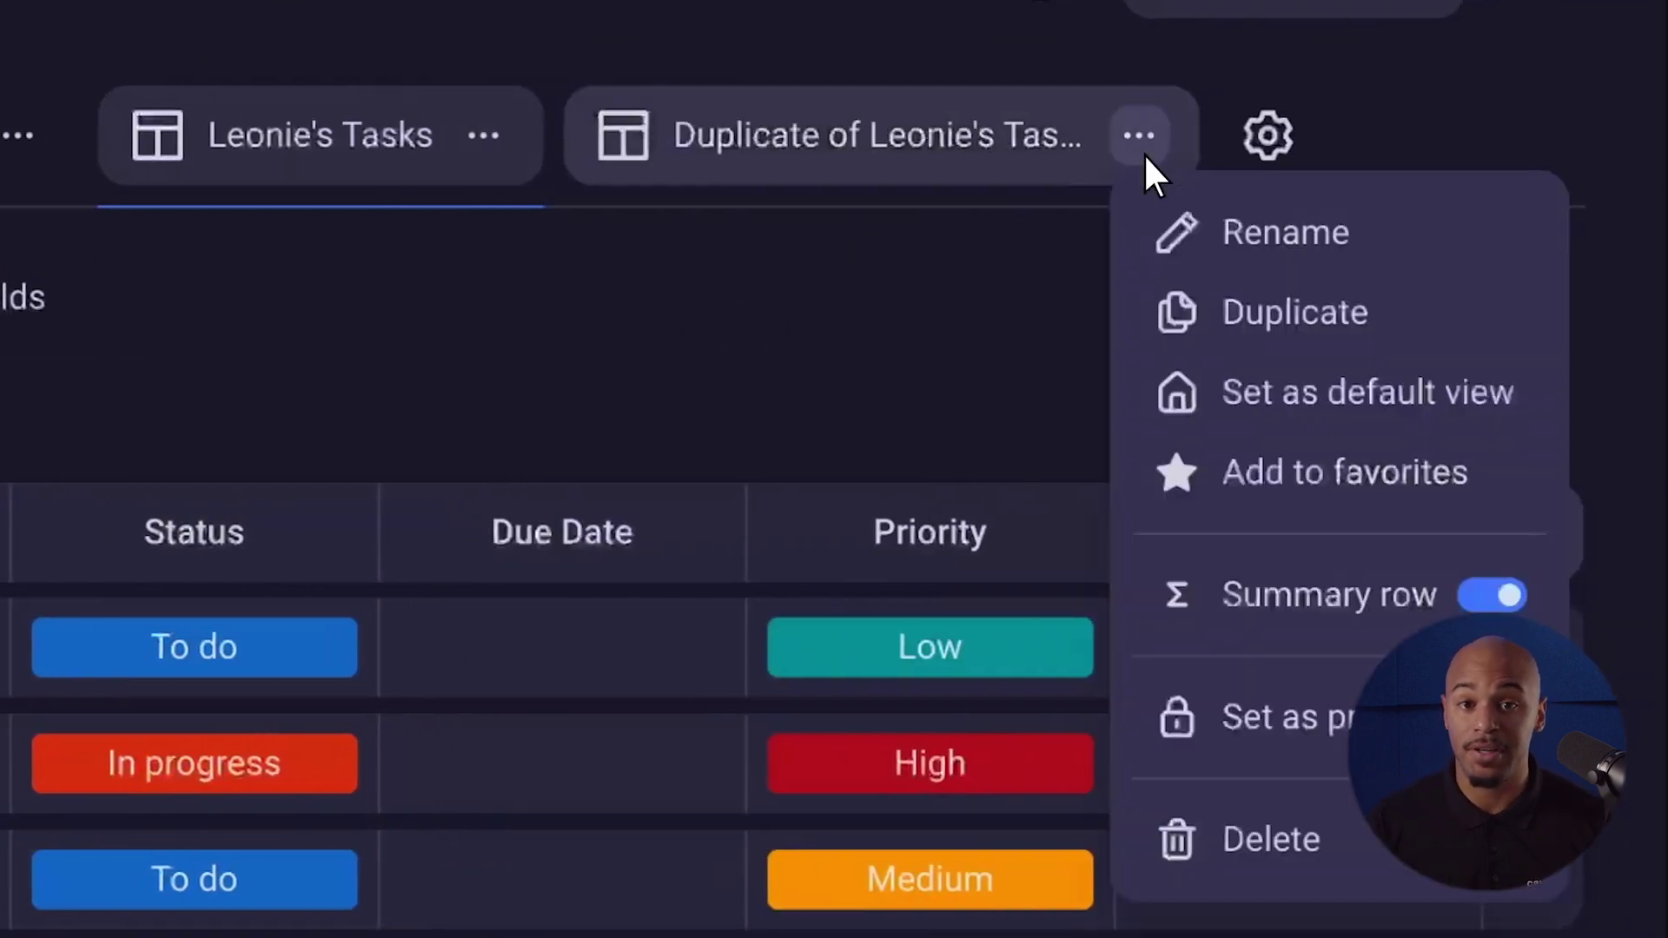
pyautogui.click(1373, 240)
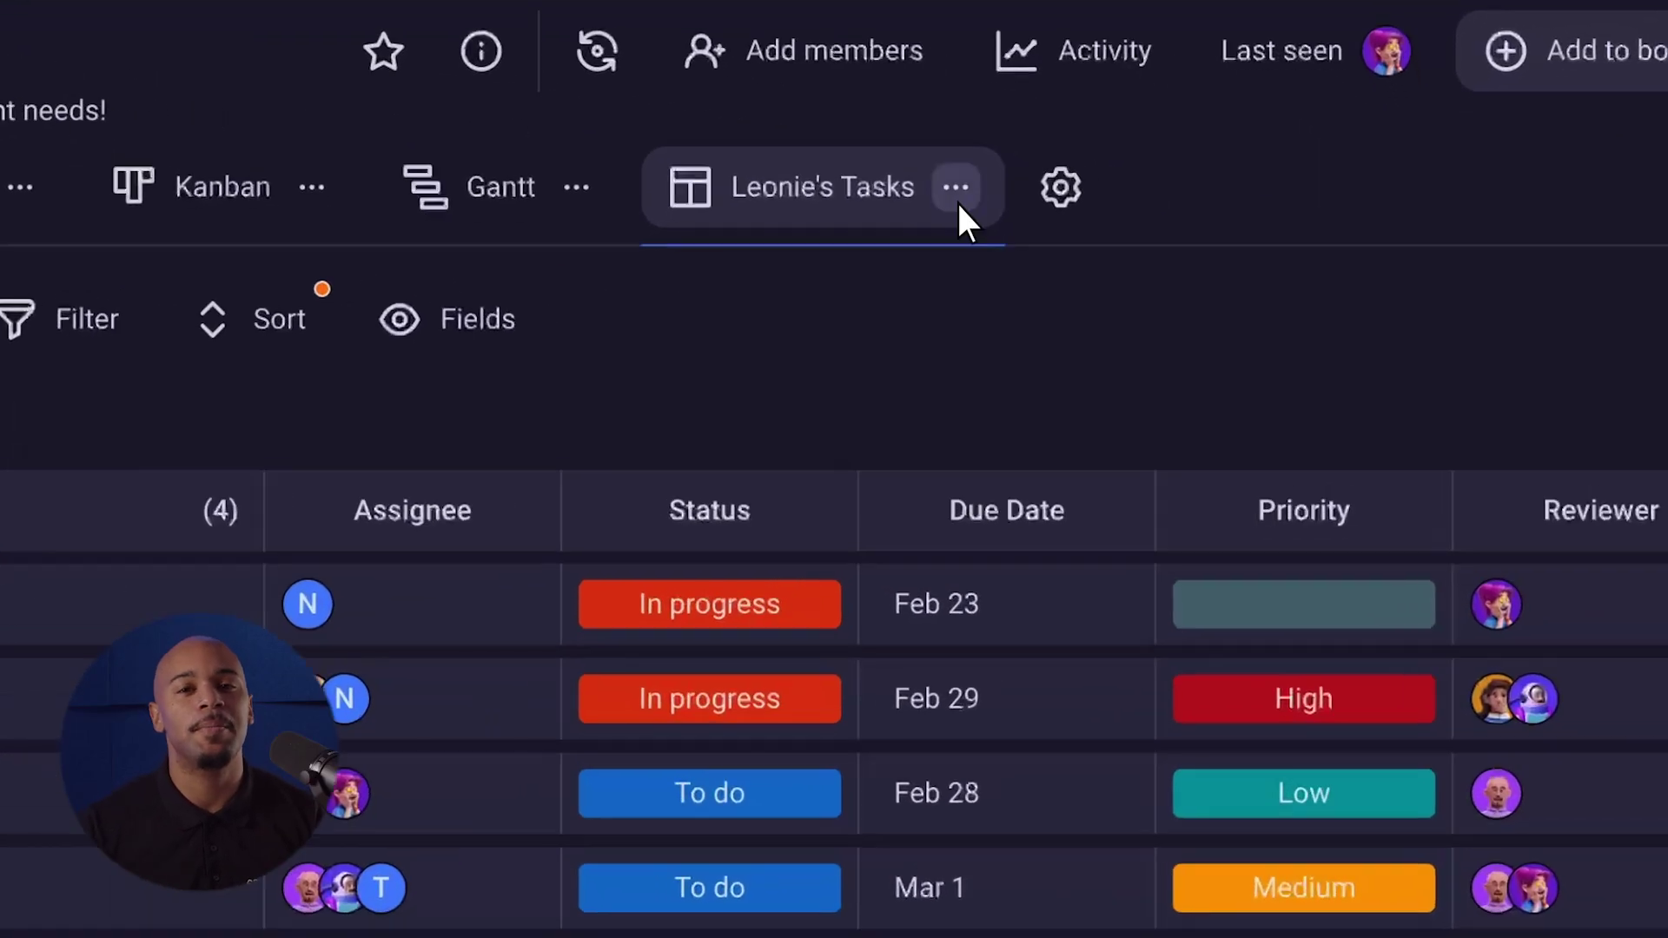
# Step: Set the Leonie's Tasks view as private, then start creating another new view
pyautogui.click(1168, 200)
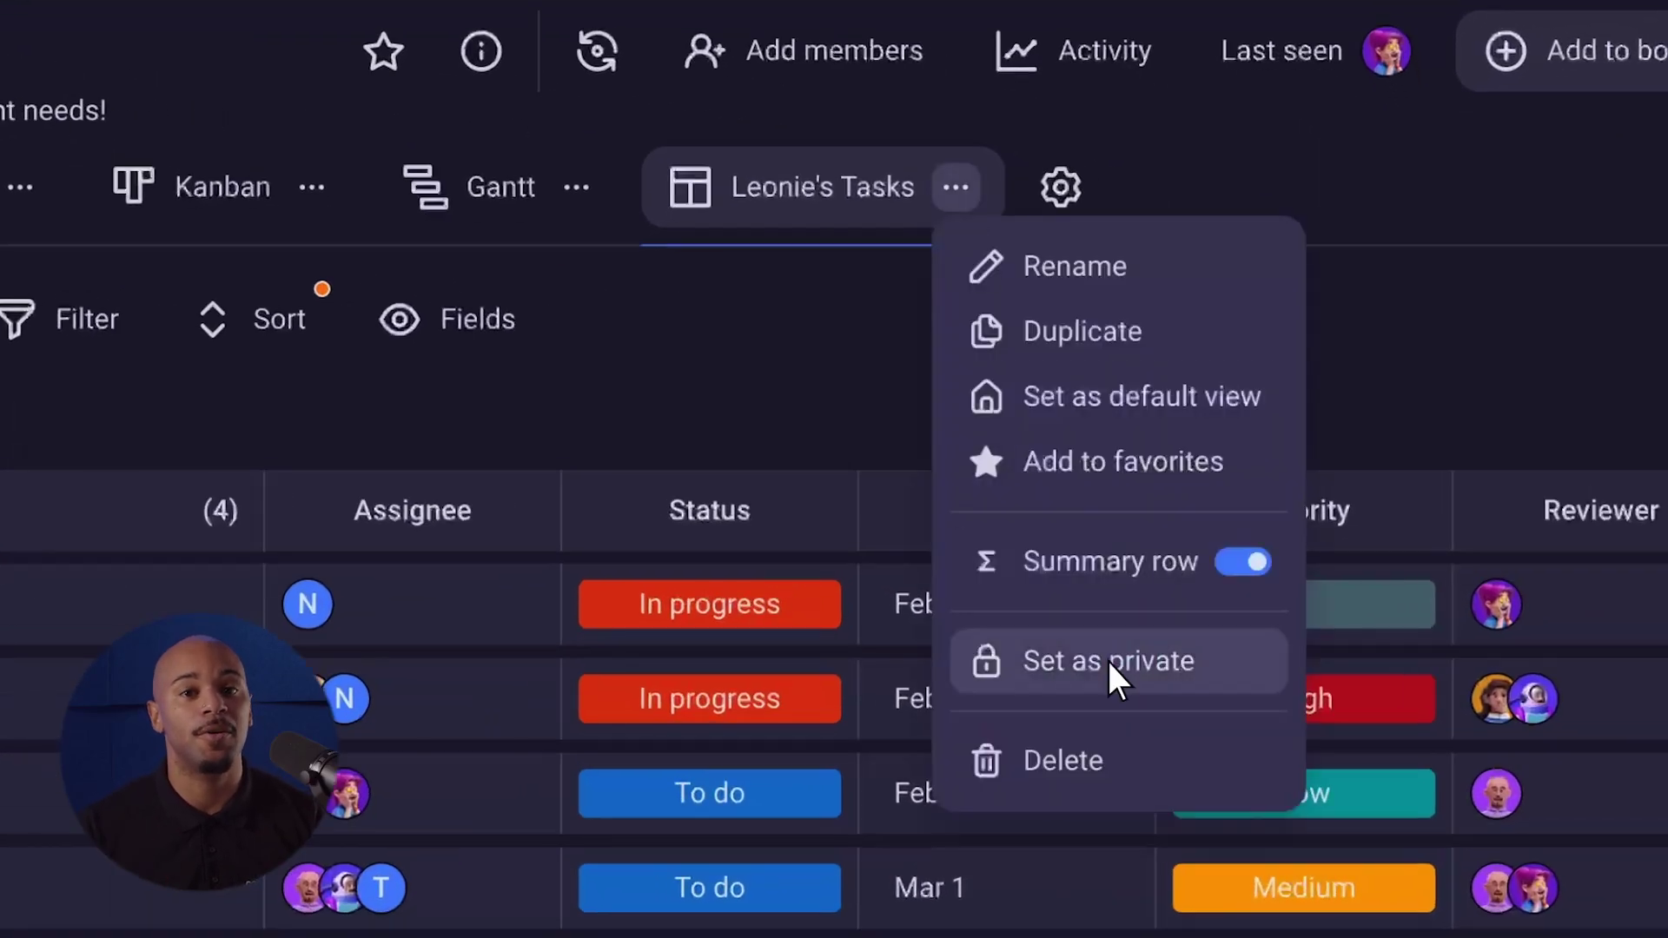
pyautogui.click(1107, 660)
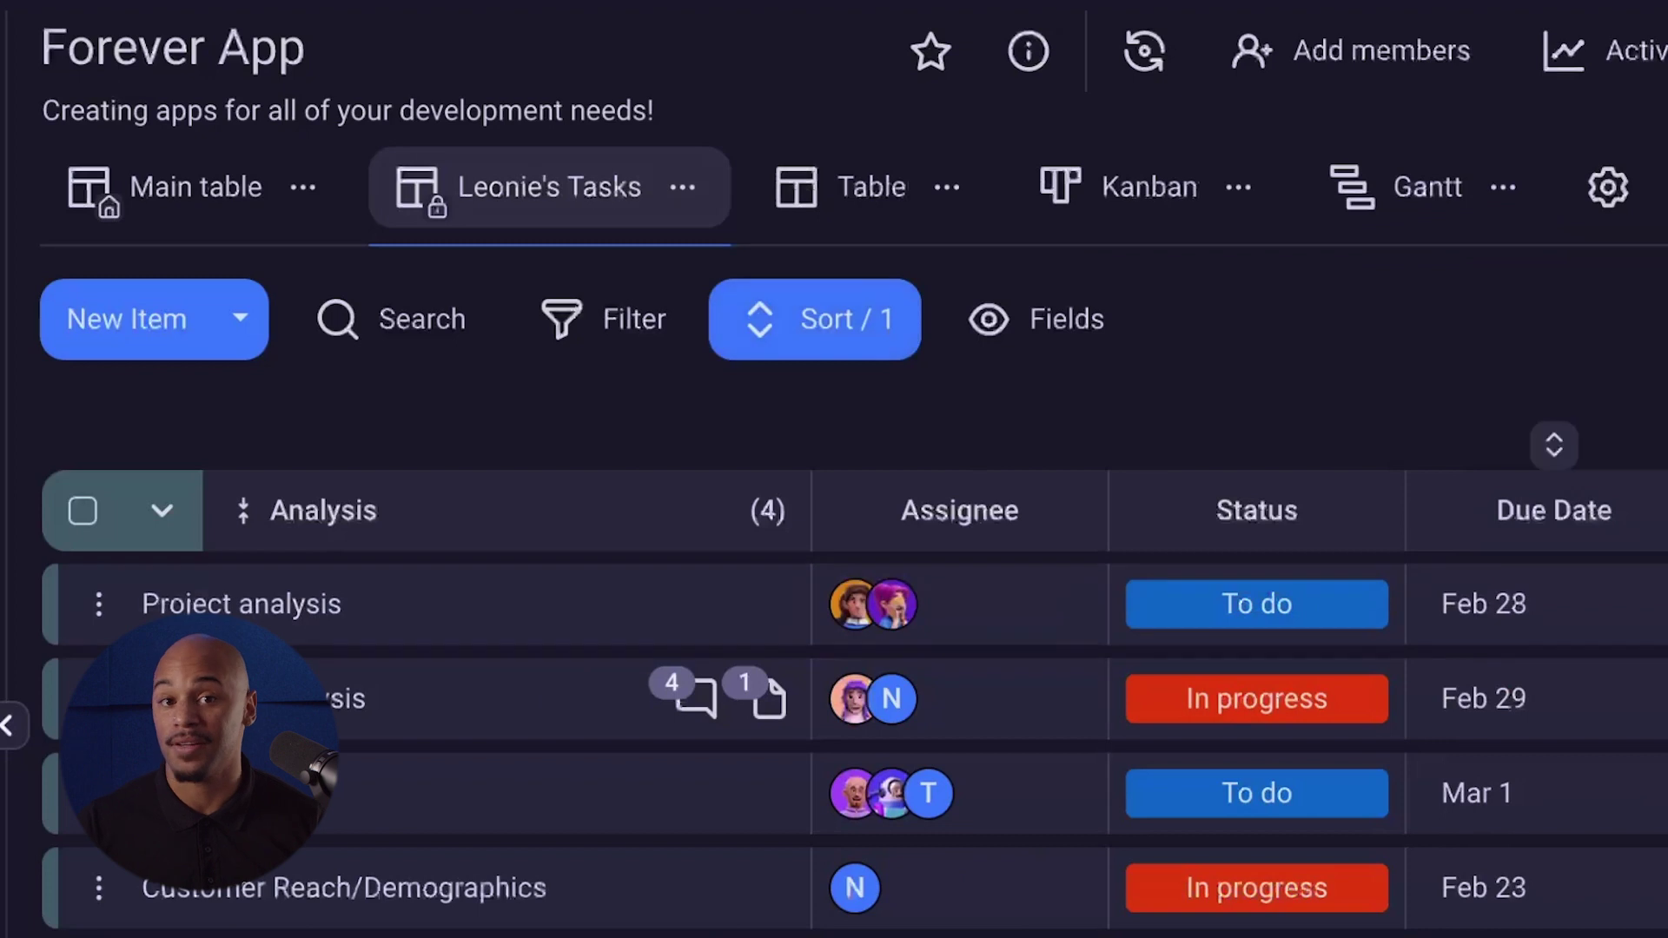
pyautogui.click(1608, 187)
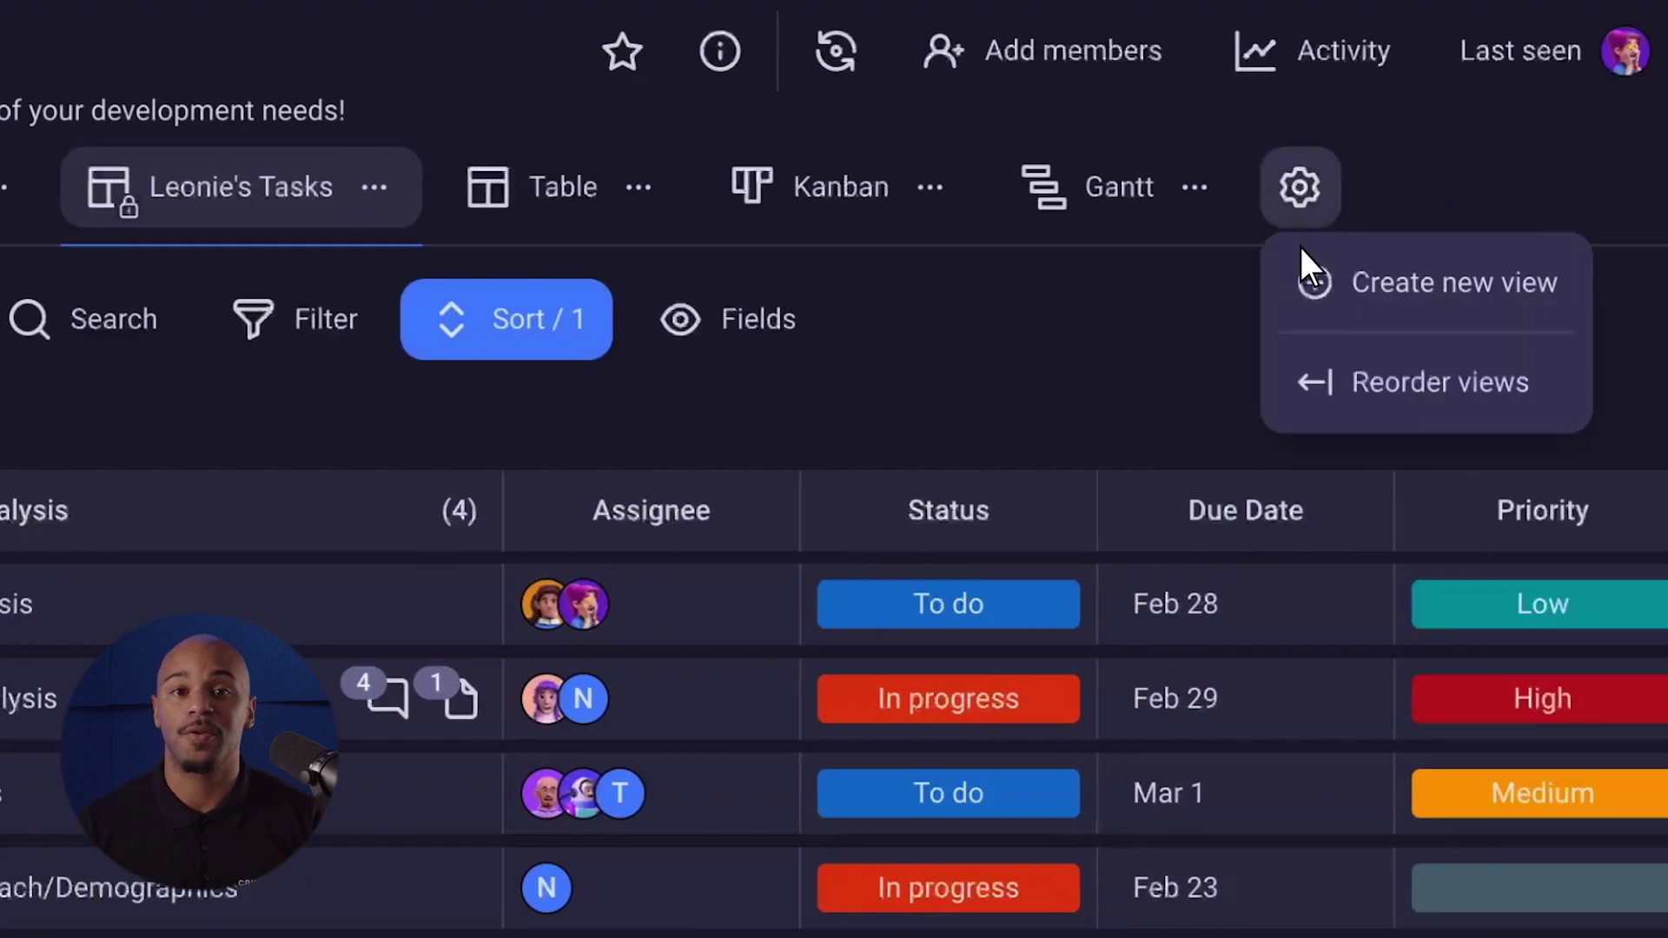
pyautogui.click(1355, 279)
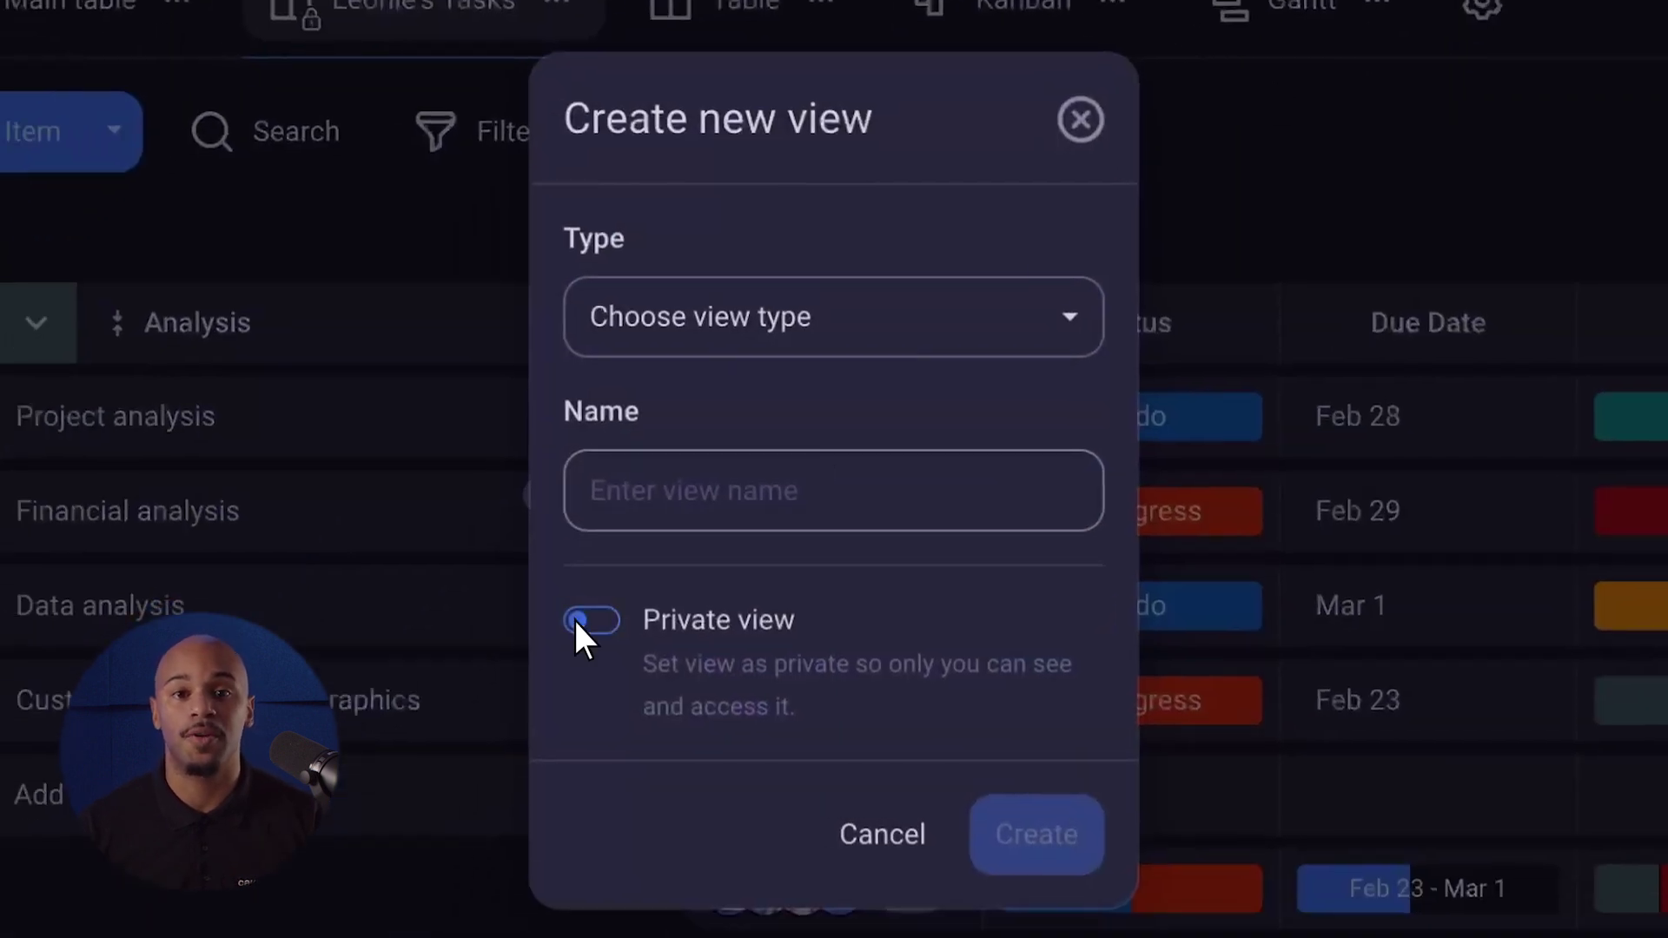